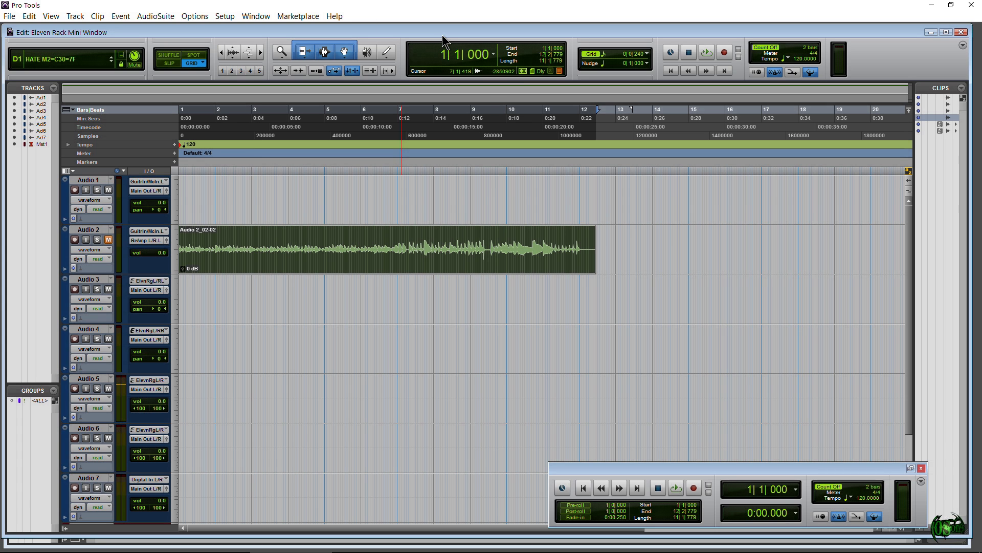
- Hide the Eleven Rack controls in the toolbar, then show them again
left_click(963, 47)
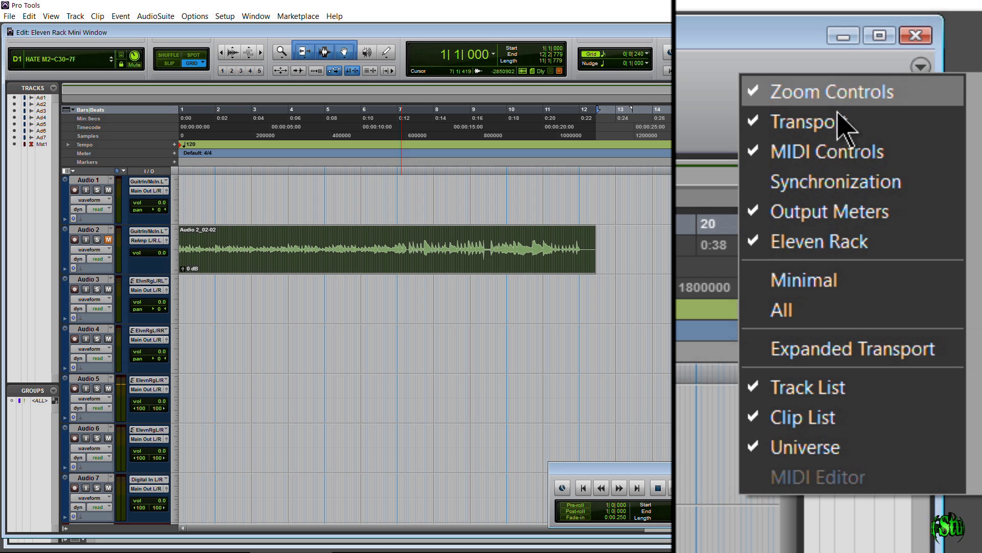
left_click(809, 243)
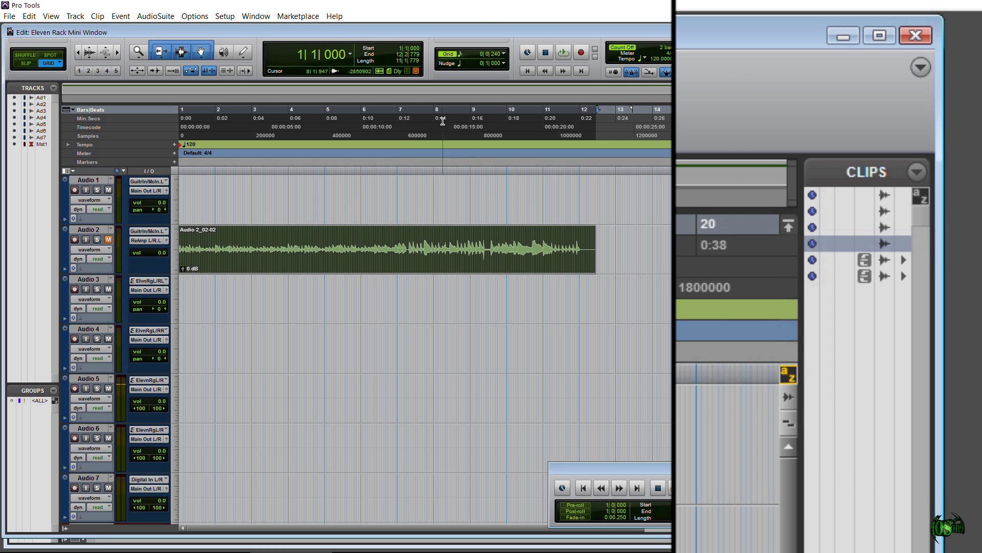
left_click(921, 67)
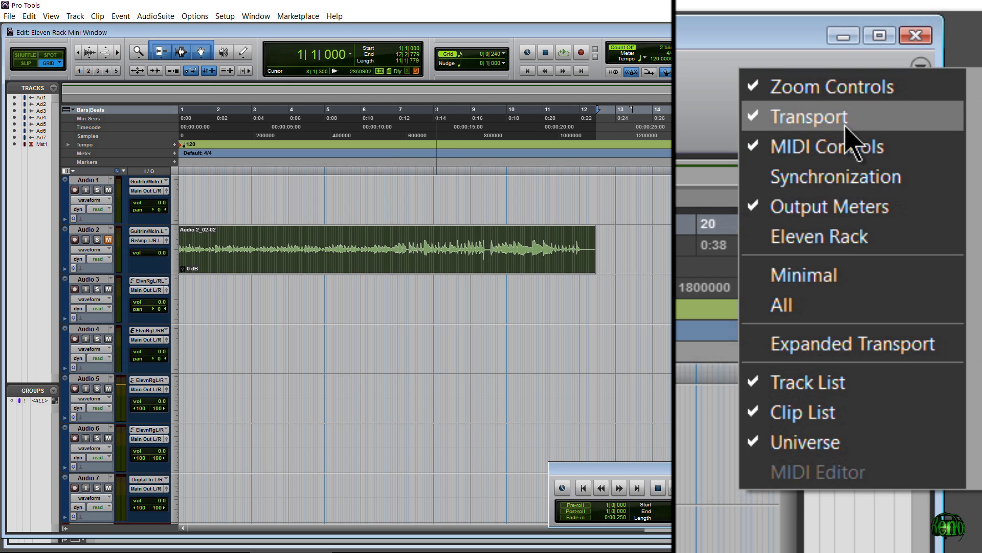
left_click(834, 237)
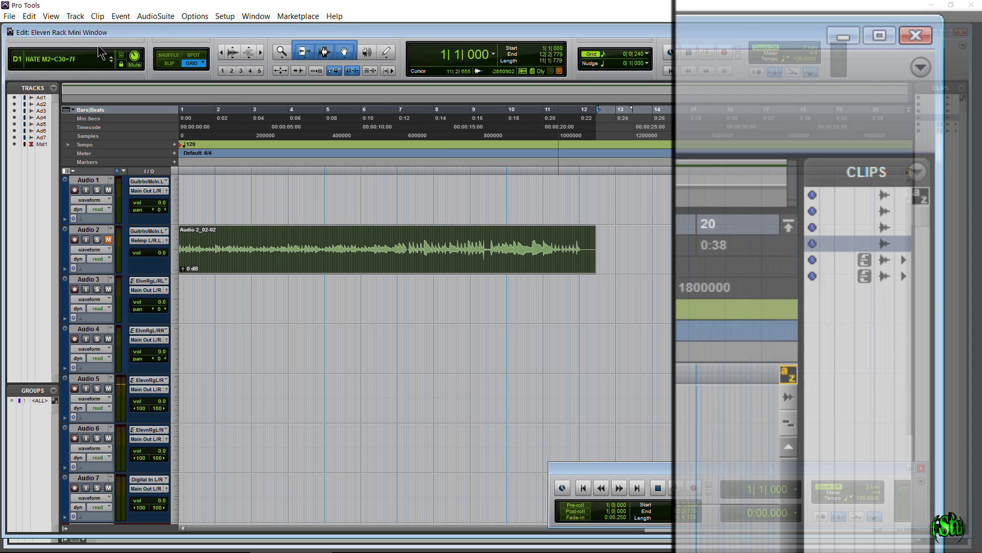
- Rearrange the toolbar so the edit-mode section follows the Eleven Rack section
left_click_drag(95, 47, 397, 52)
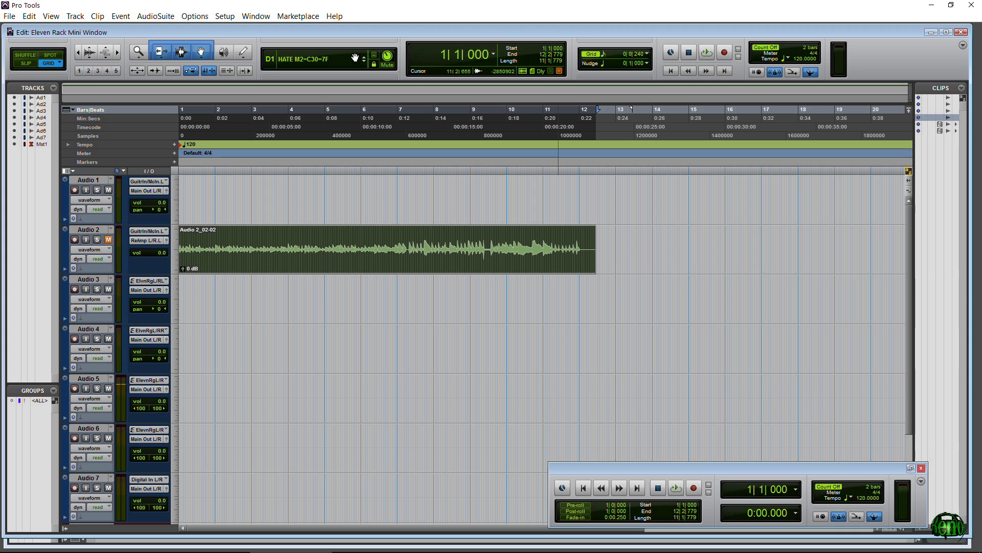
left_click_drag(360, 48, 98, 68)
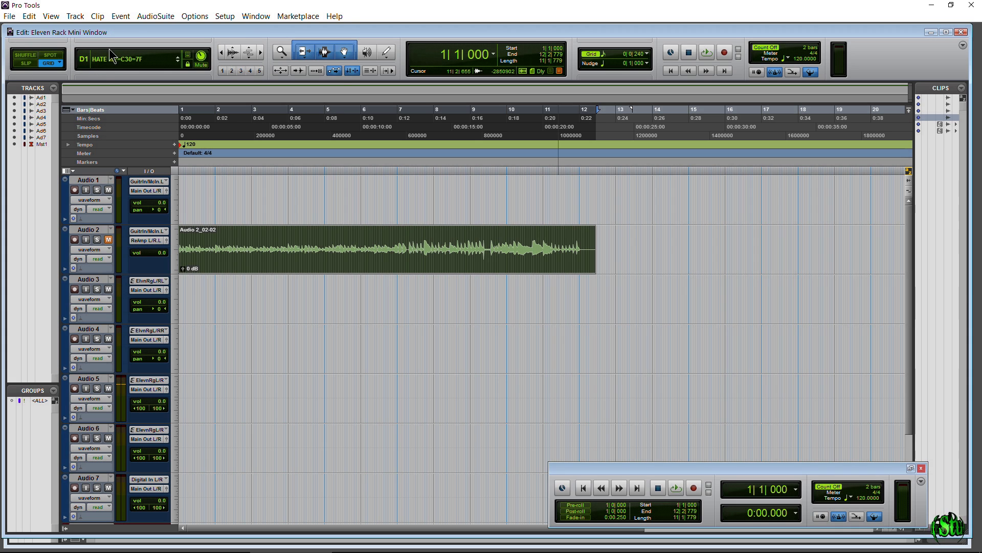
left_click_drag(47, 47, 168, 58)
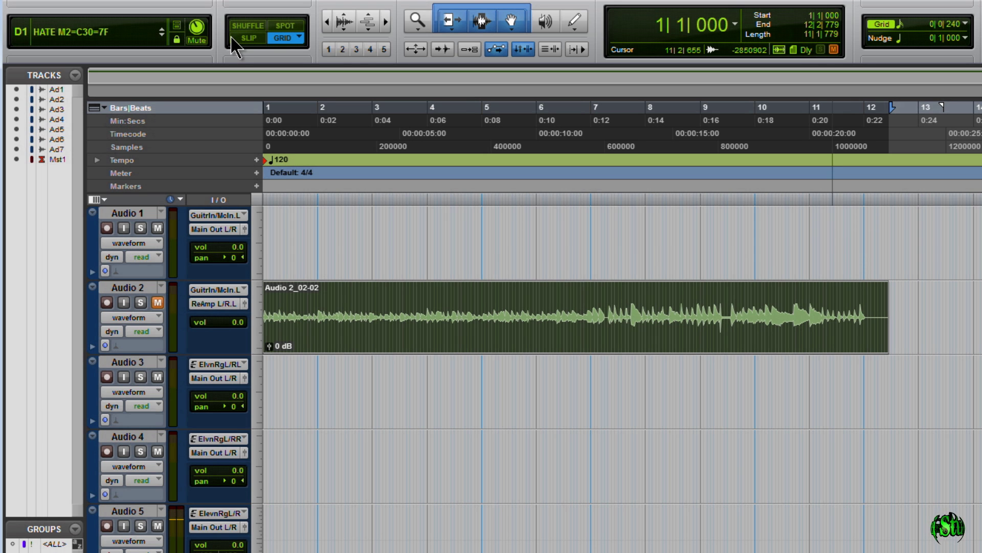
- Toggle the Eleven Rack Editor open and closed, returning playback to the session start
left_click(177, 27)
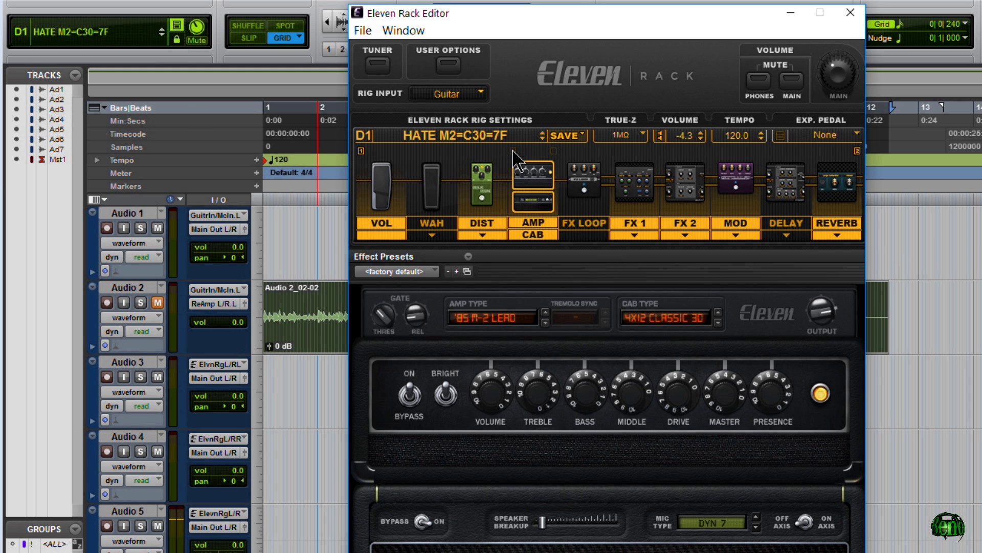
left_click(177, 26)
left_click(177, 27)
left_click(177, 26)
left_click(177, 26)
left_click(177, 27)
key("Return")
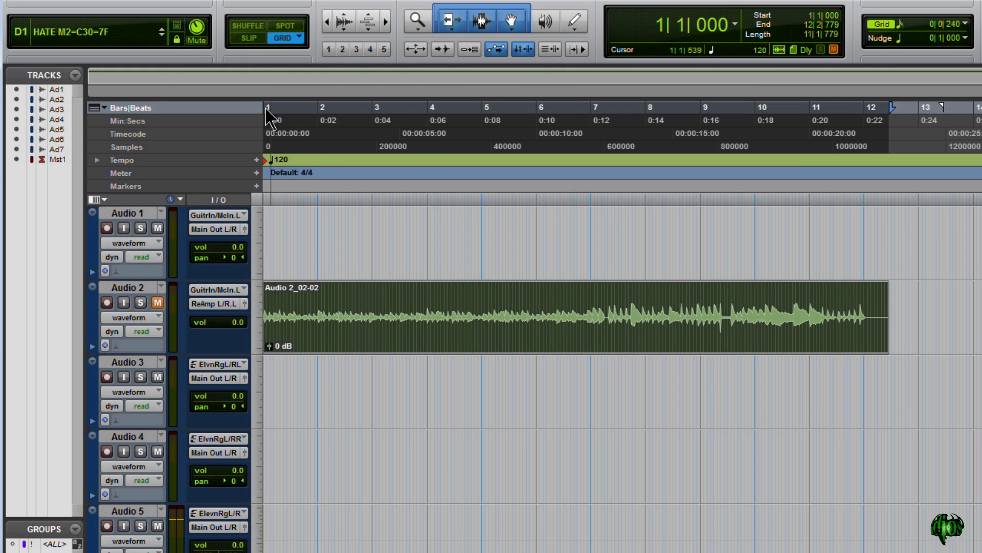
left_click(177, 27)
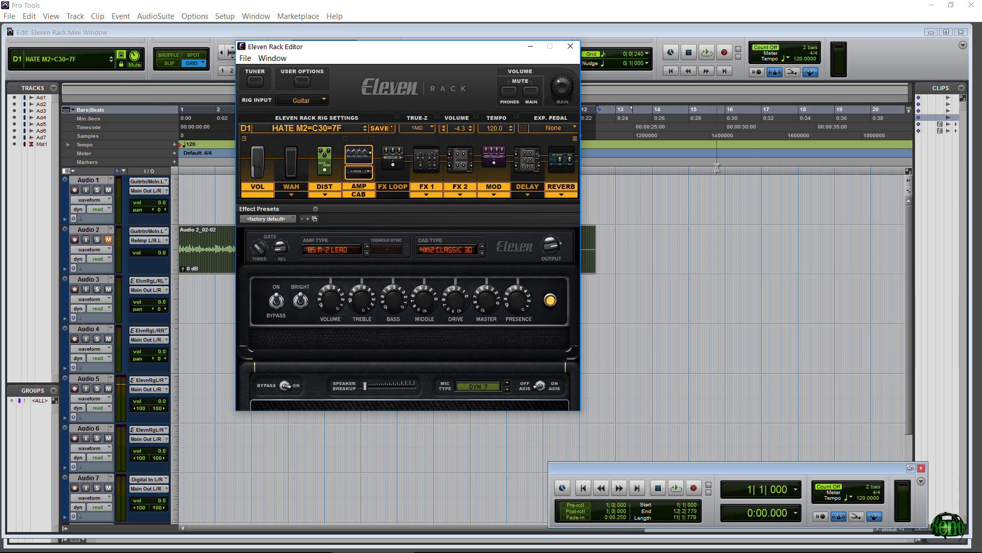
- Close the Eleven Rack Editor, arm Audio 5 for recording, and mute the Eleven Rack output
left_click(571, 46)
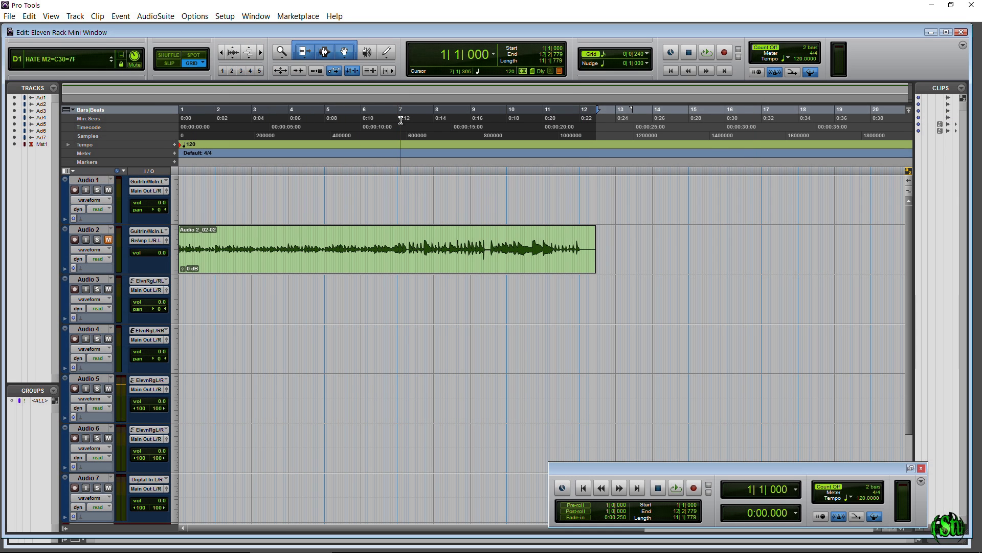
mouse_move(368, 550)
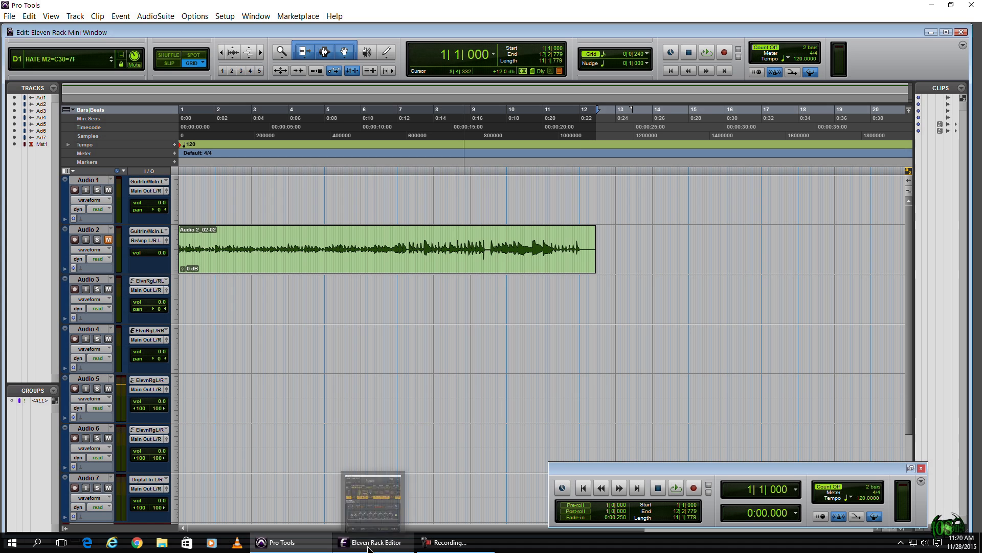
left_click(369, 549)
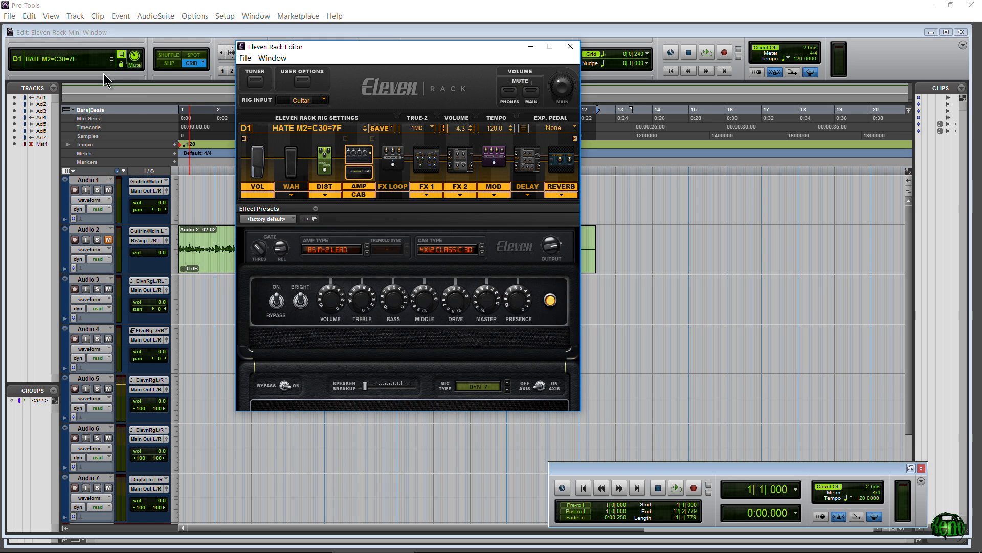
left_click(121, 57)
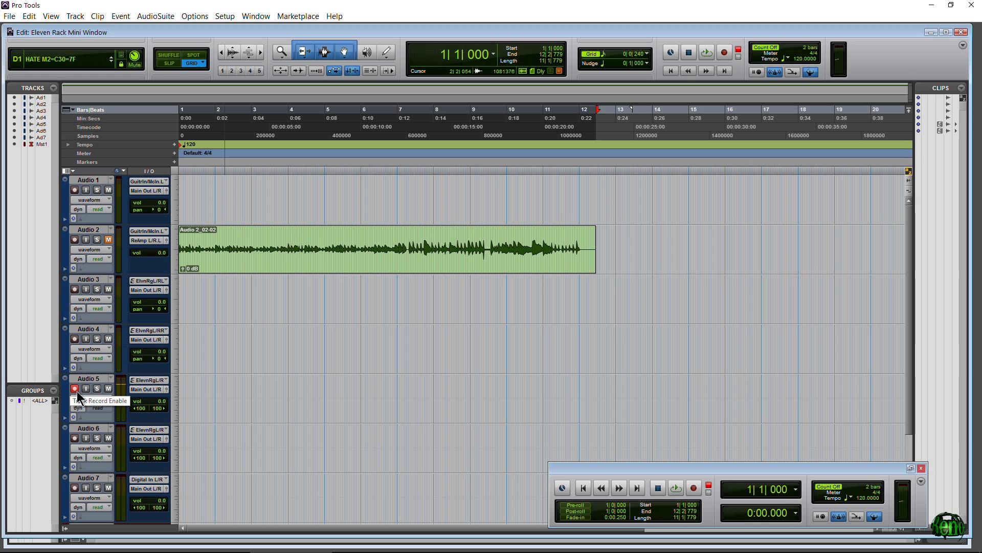
left_click(76, 390)
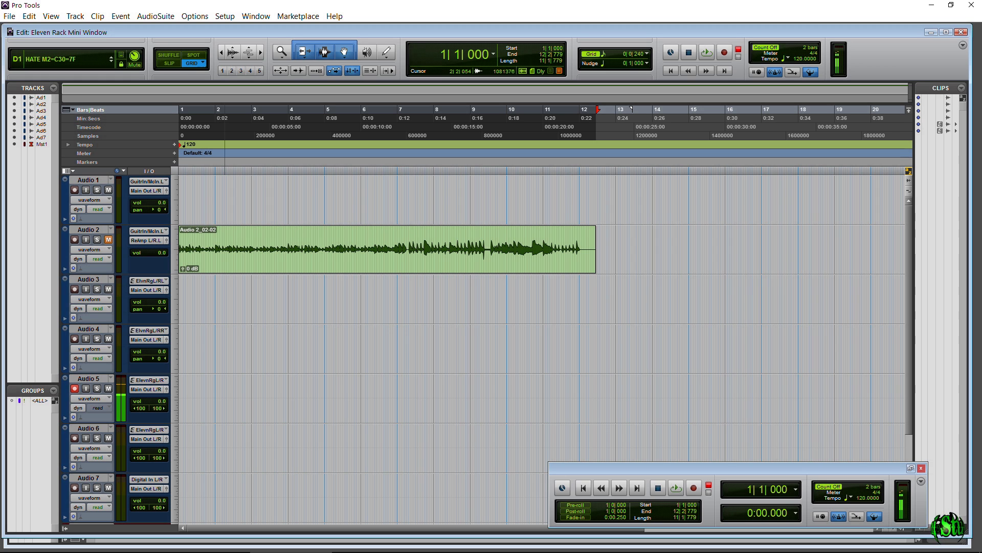
left_click(134, 66)
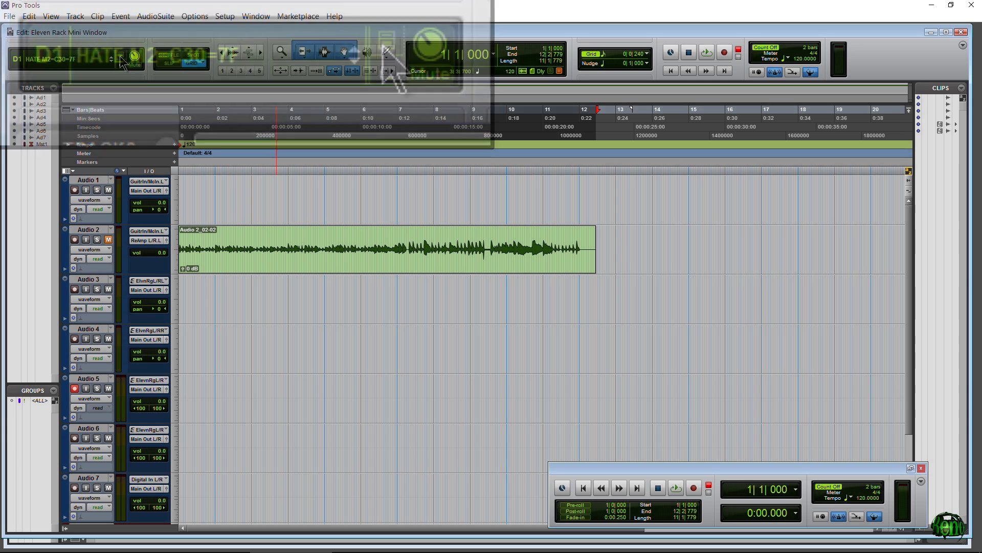
- Enter a rig tempo of 200 in the Eleven Rack Editor, then engage the Eleven Rack lock
left_click(121, 58)
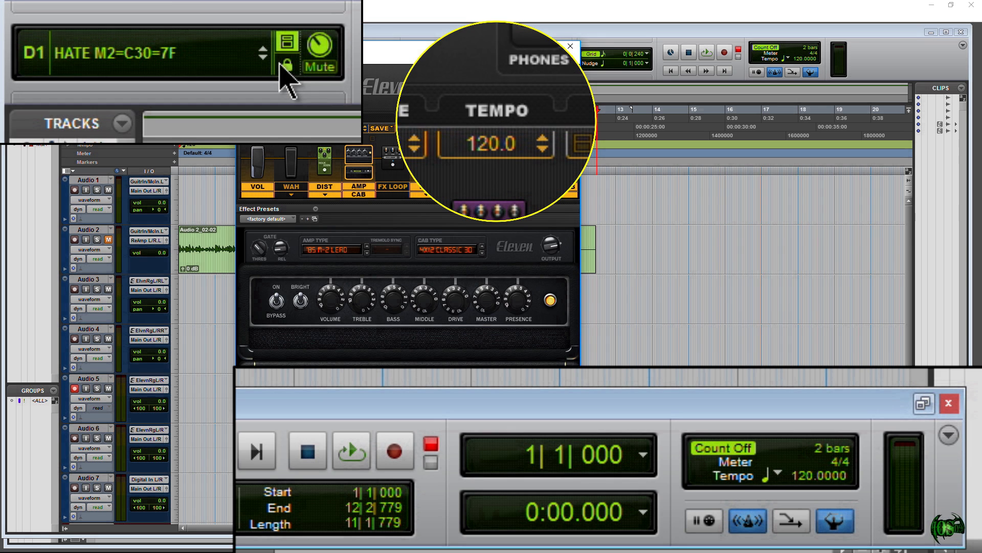
left_click_drag(507, 149, 482, 140)
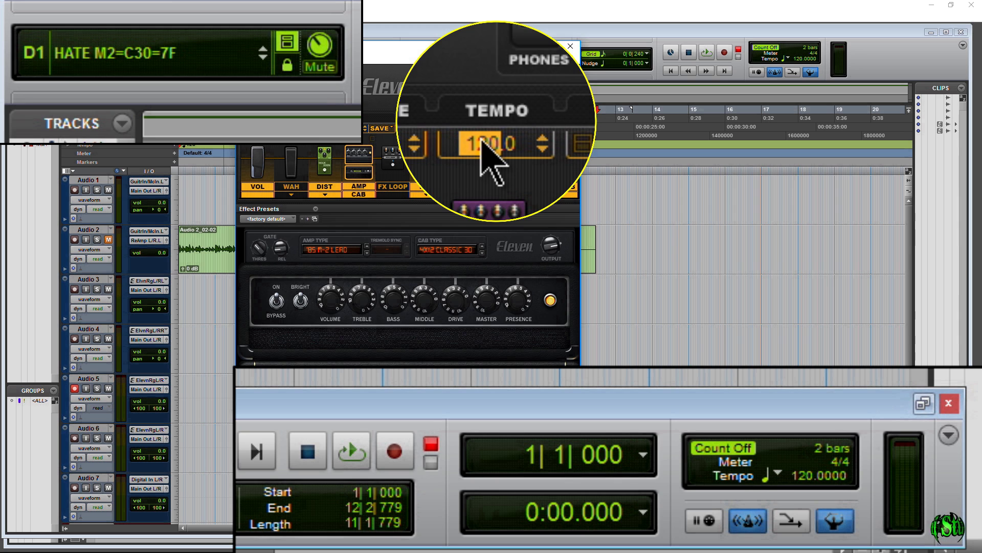
type("200")
key("Return")
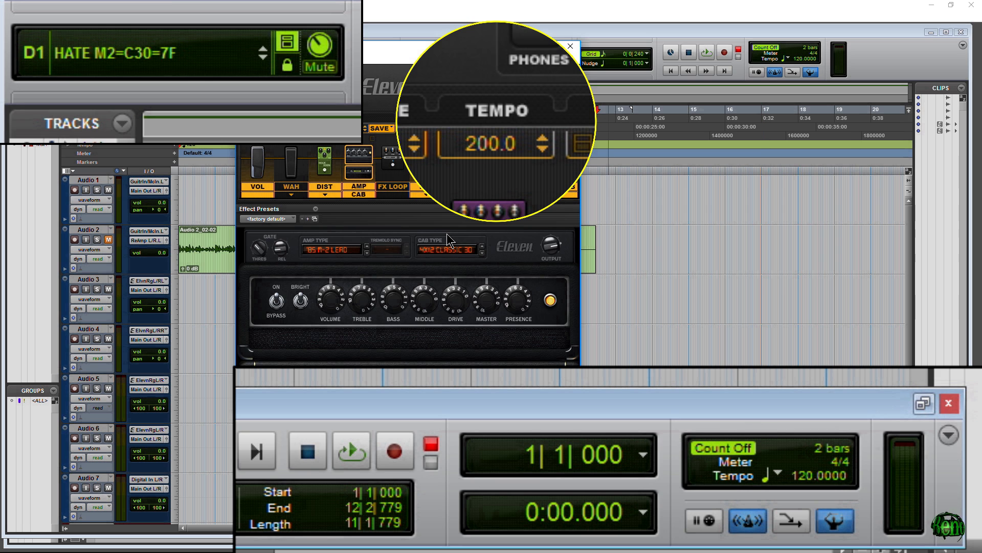
left_click(287, 64)
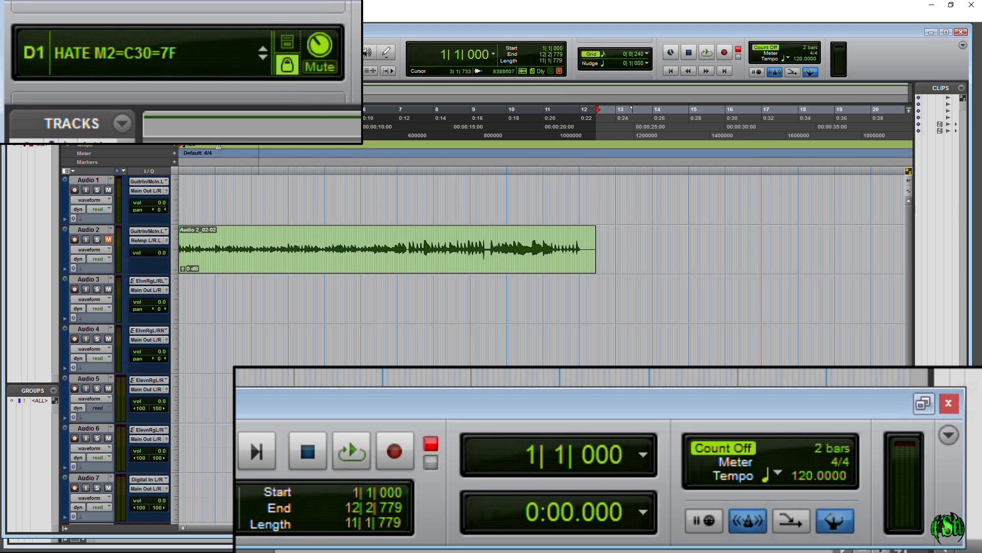
- Unlock the Eleven Rack, set the session tempo to 190, check the rig tempo, then restore 120
left_click(287, 64)
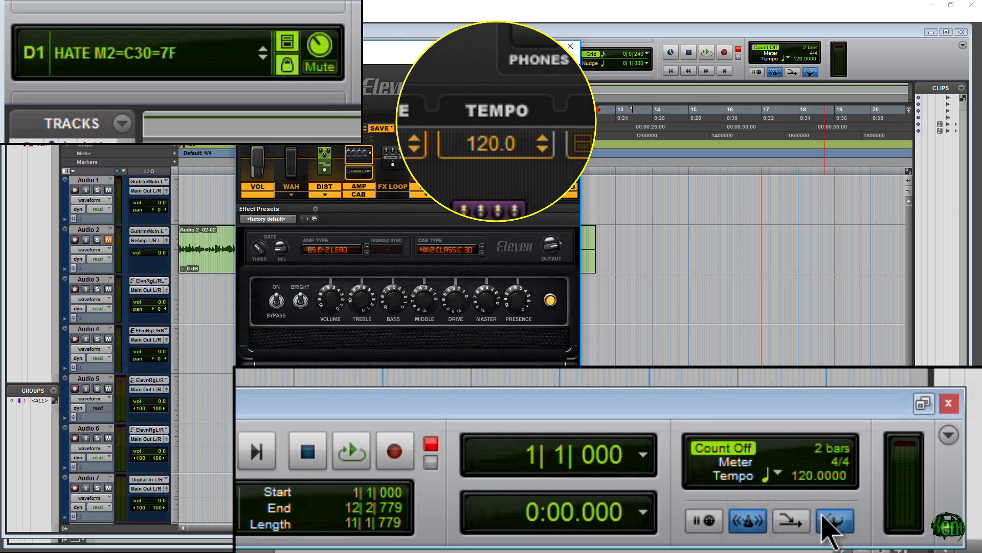
left_click(807, 478)
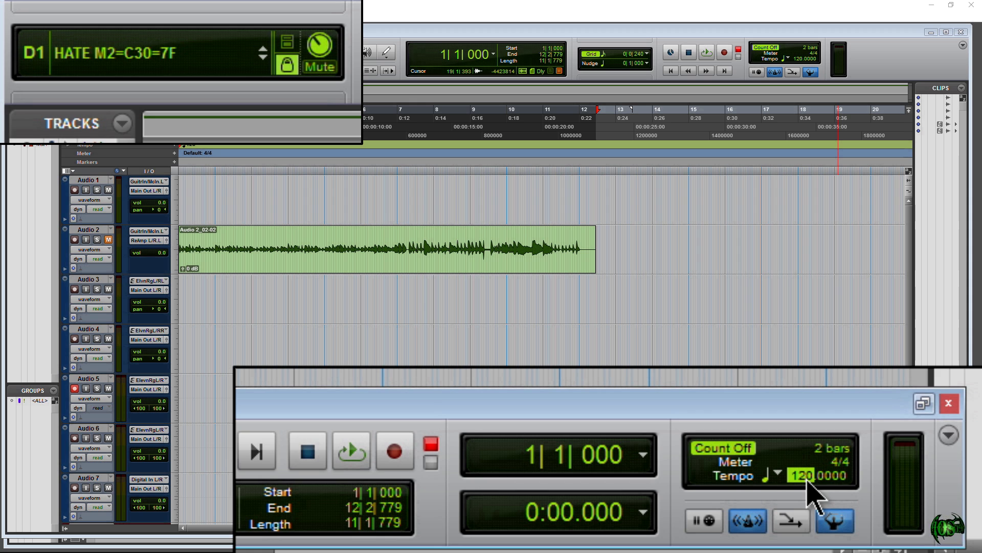
type("190")
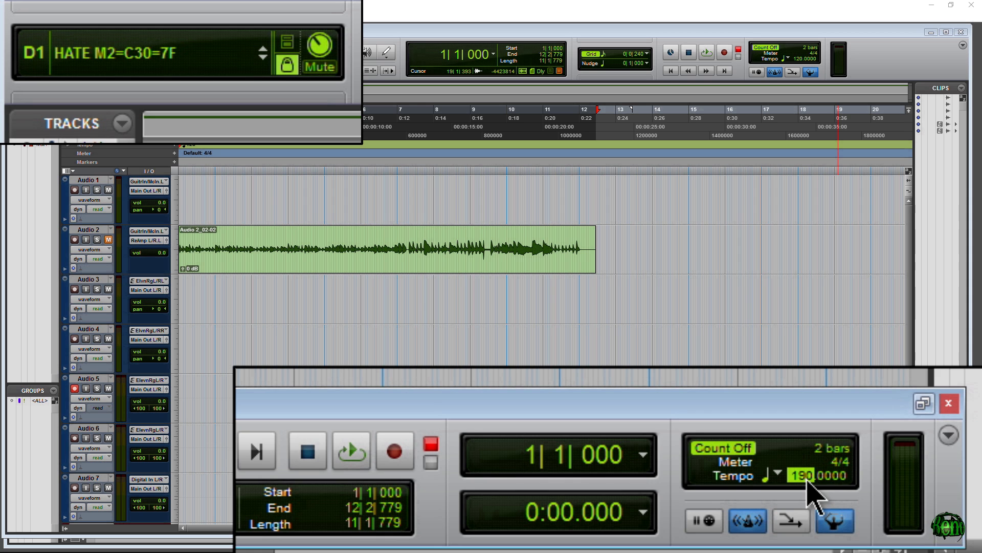
key("Return")
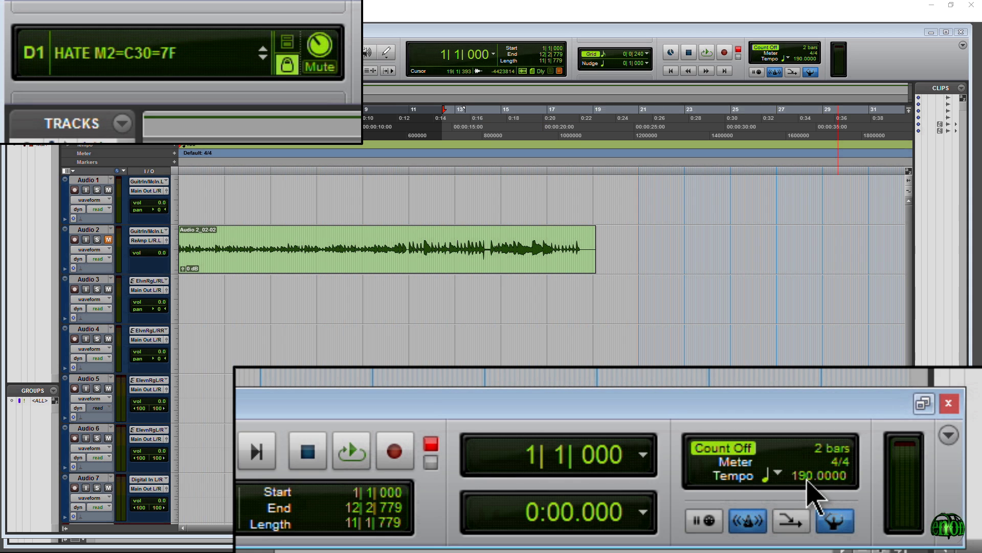
left_click(287, 65)
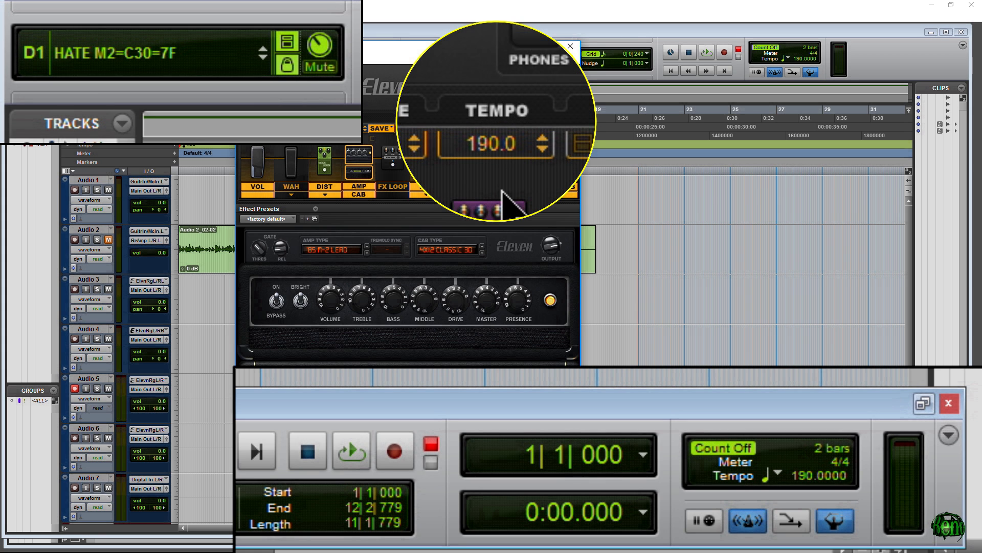
left_click(291, 84)
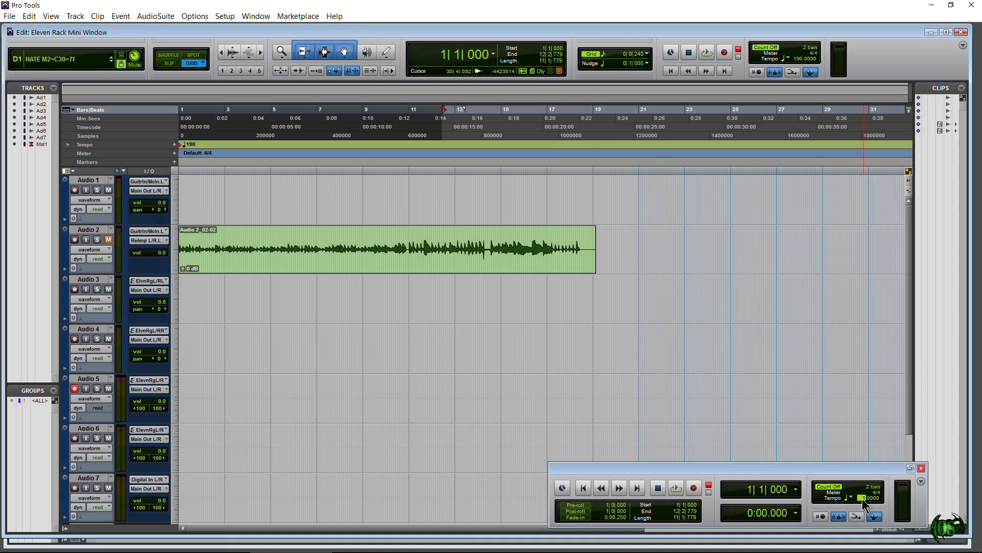
key("Return")
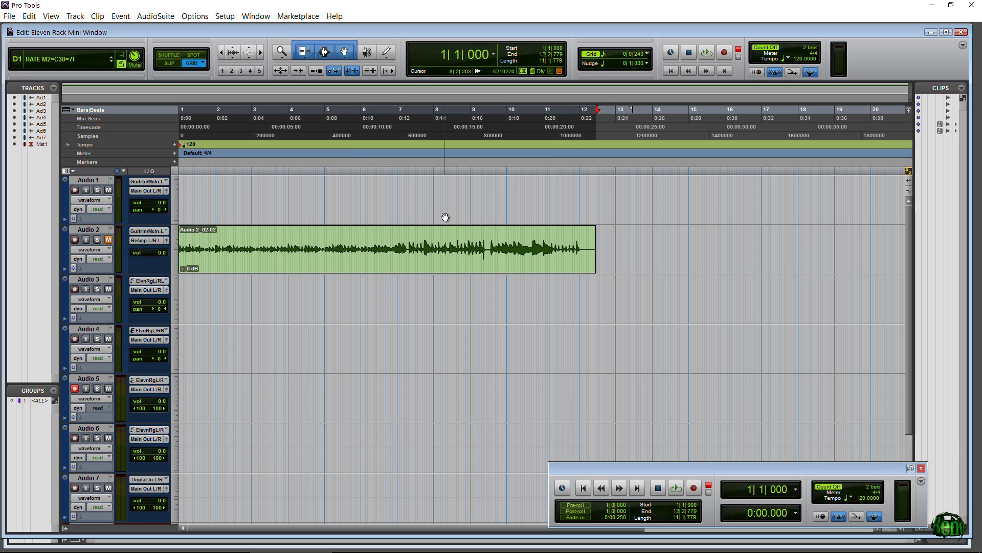
- Step the Eleven Rack rig back through C4 and C3 to C2 HATE M2=B30=44F
left_click(120, 54)
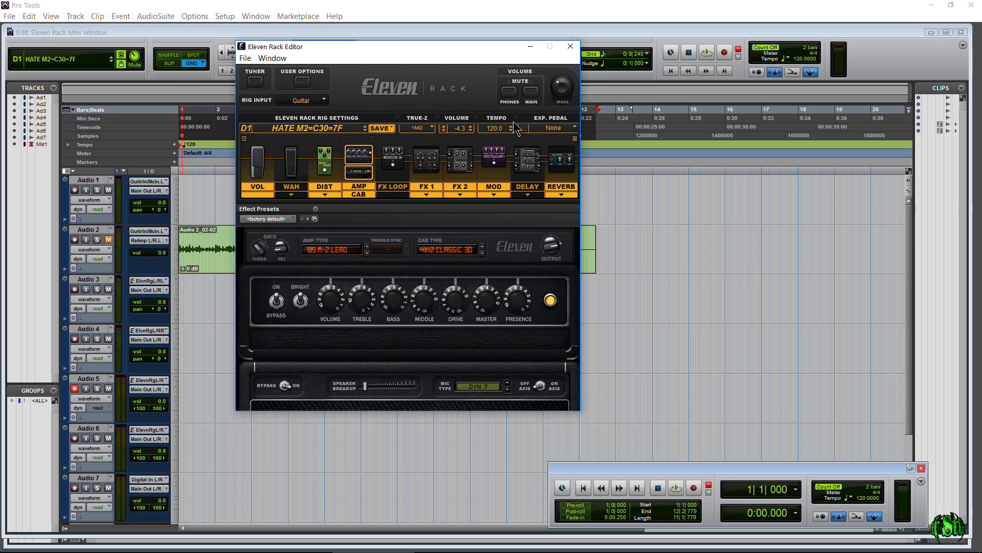
left_click(121, 54)
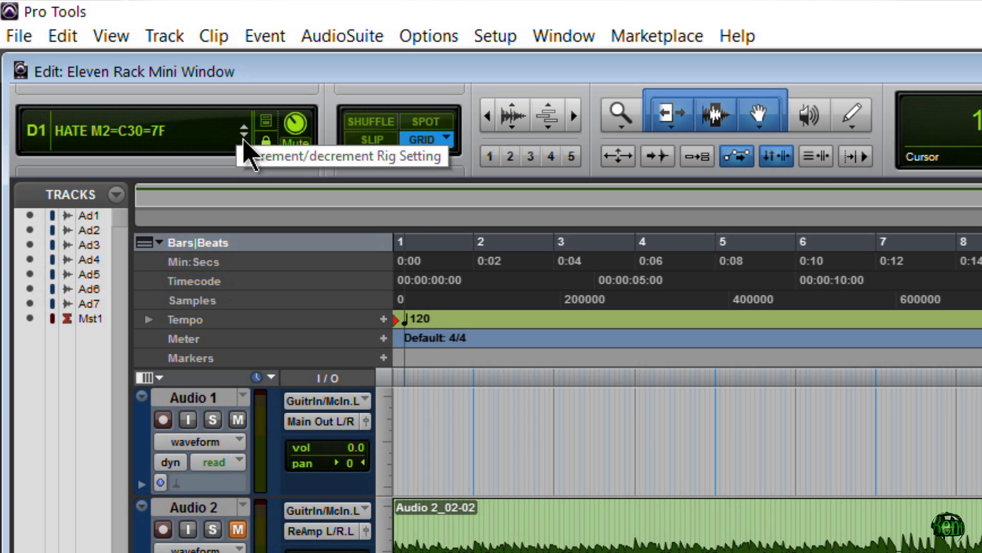
left_click(244, 135)
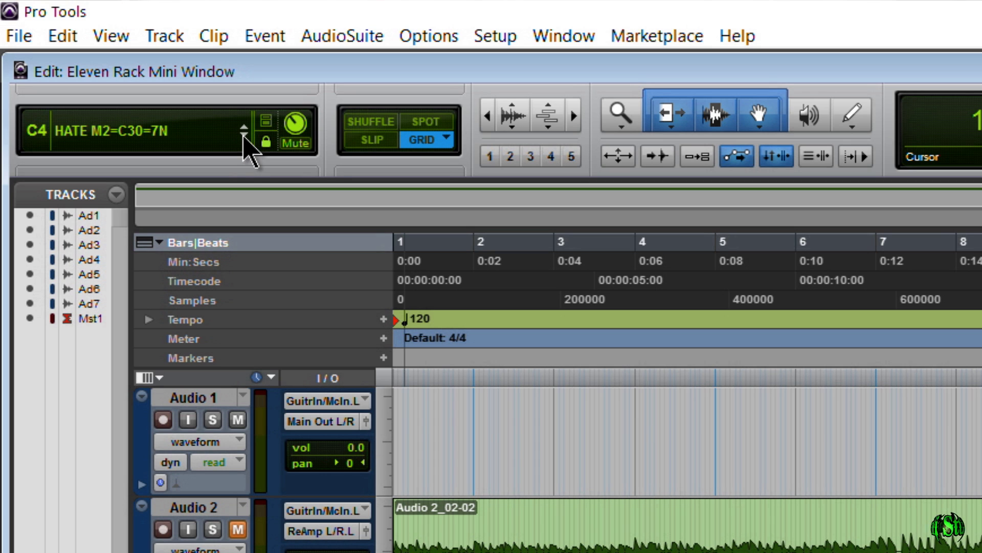
left_click(243, 135)
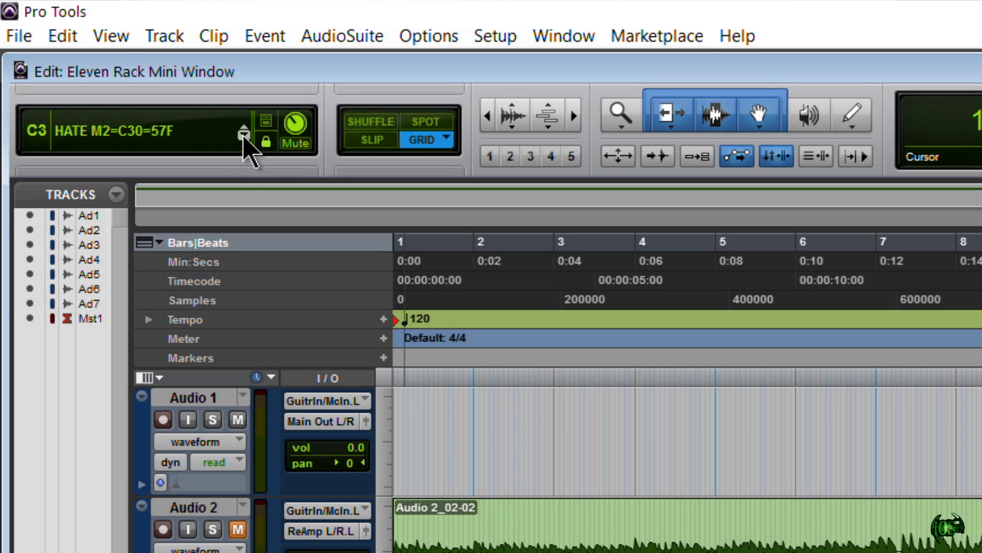
left_click(244, 136)
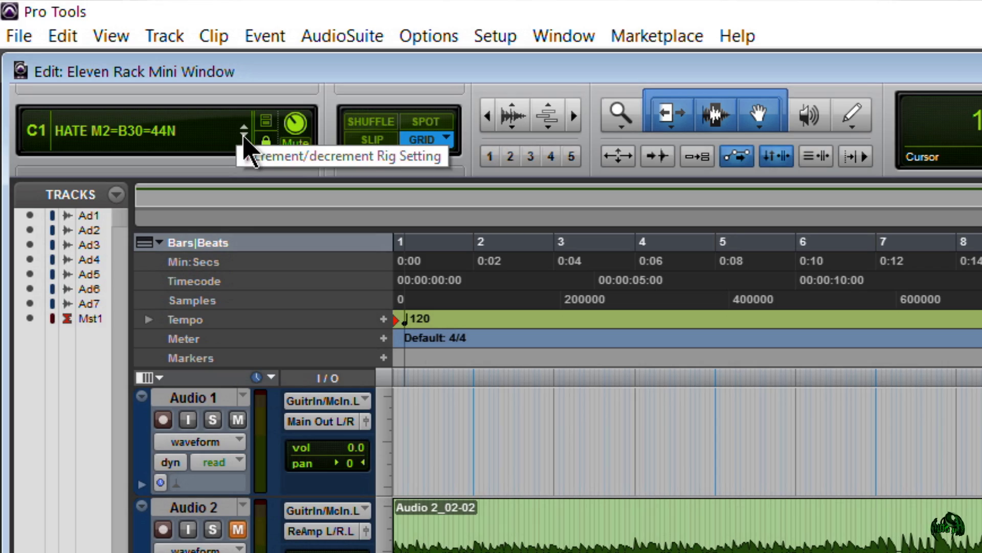
- Step the rig back to B4 and bring up the User/Factory rig bank menu
left_click(244, 135)
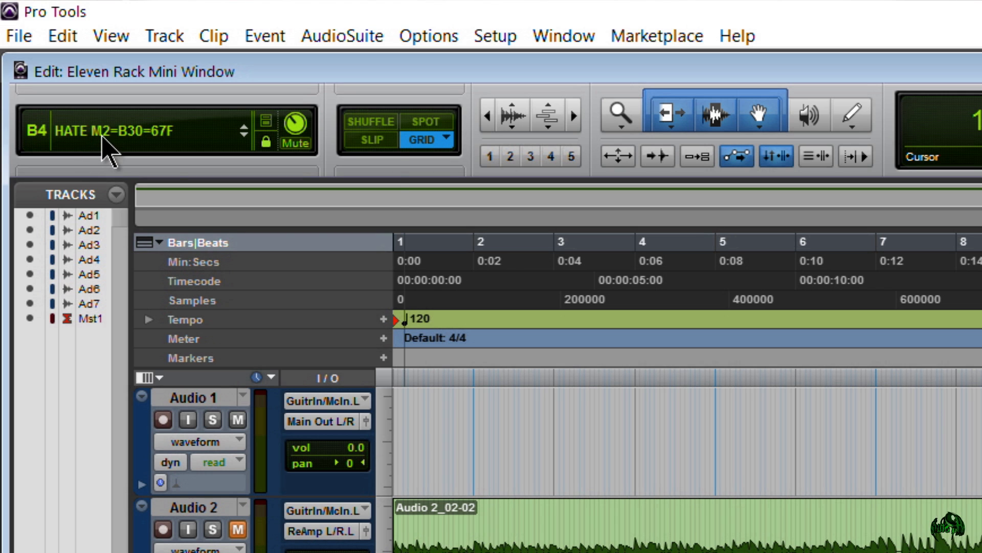
left_click(104, 138)
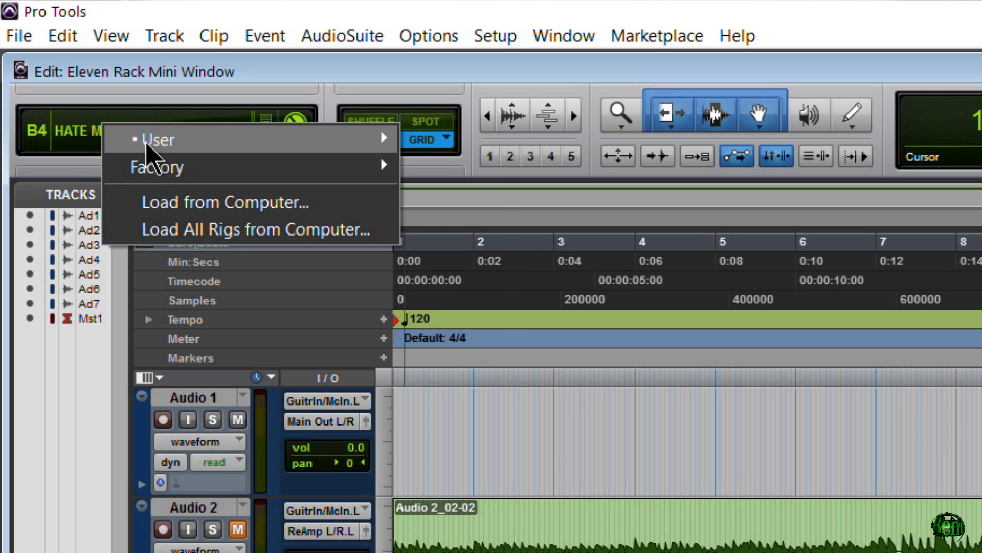
- Load user rig J2 HATE MDR=B30=49N, close the Editor, then load user rig N2 HATE MDR=65W=57F
mouse_move(182, 142)
mouse_move(194, 169)
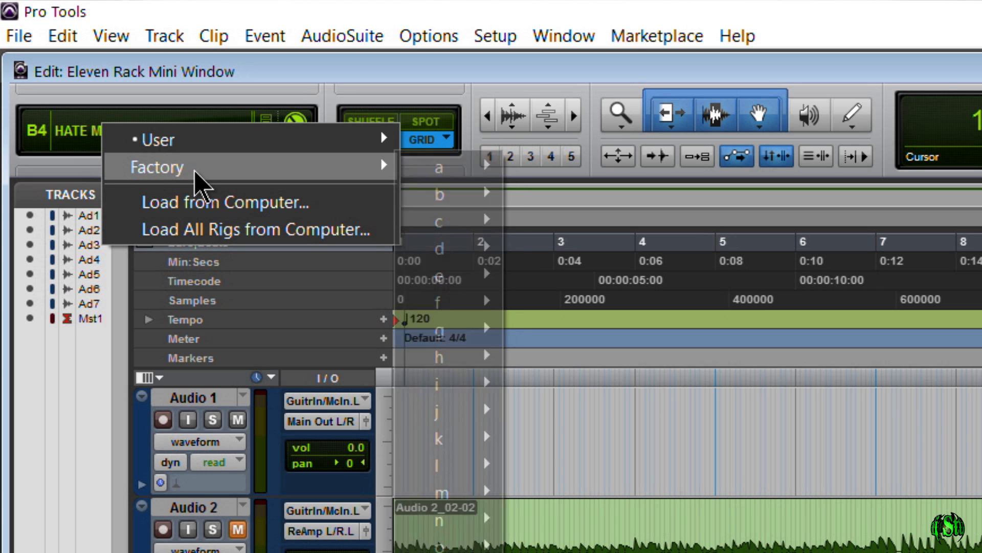
mouse_move(266, 146)
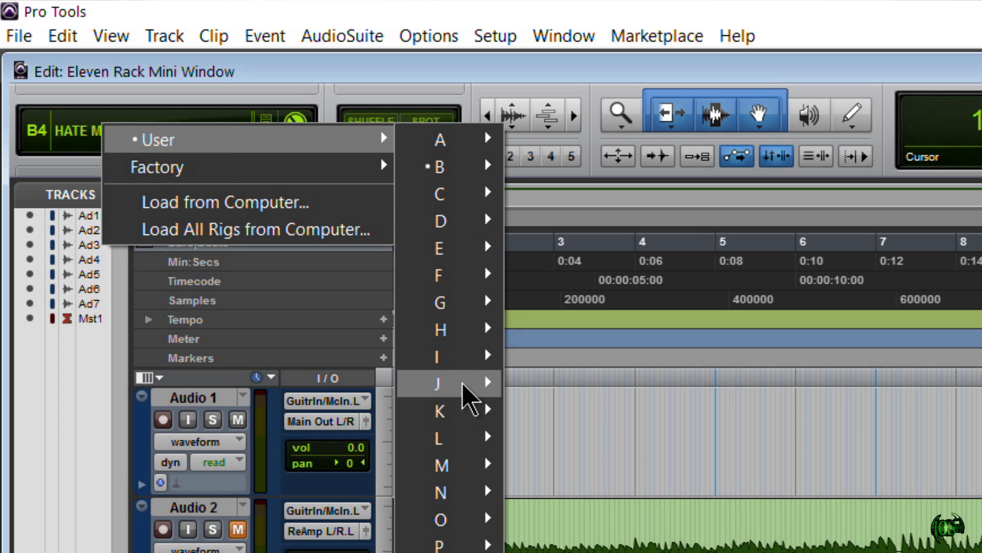
mouse_move(467, 390)
left_click(581, 411)
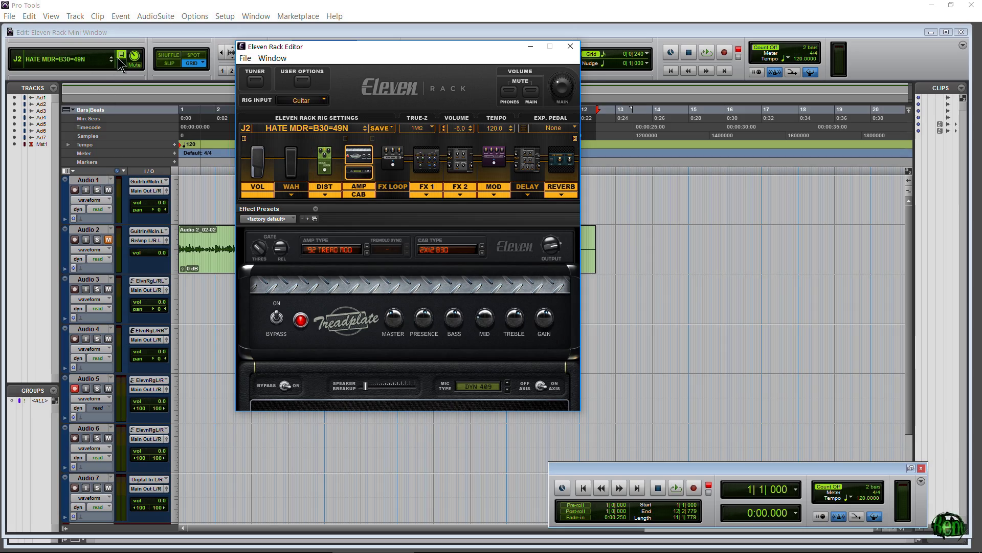
left_click(121, 55)
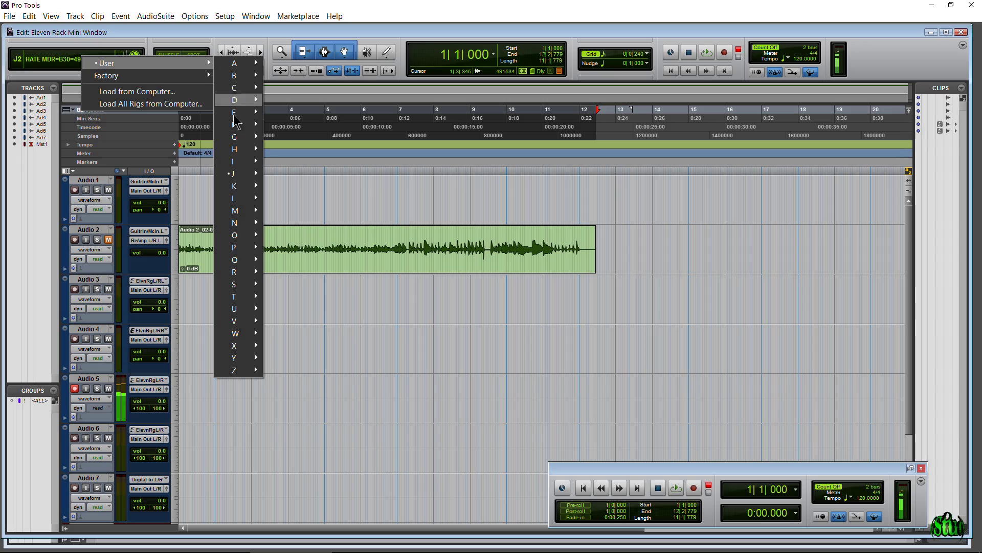
mouse_move(241, 222)
left_click(283, 240)
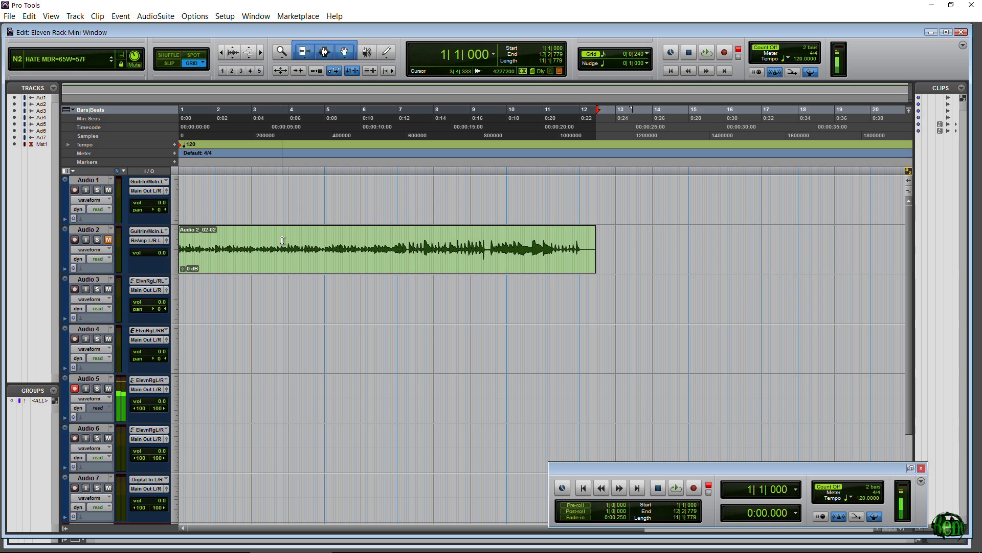
- Load factory rig g2 Foamy Spin Cycle, then close the Eleven Rack Editor
left_click(69, 62)
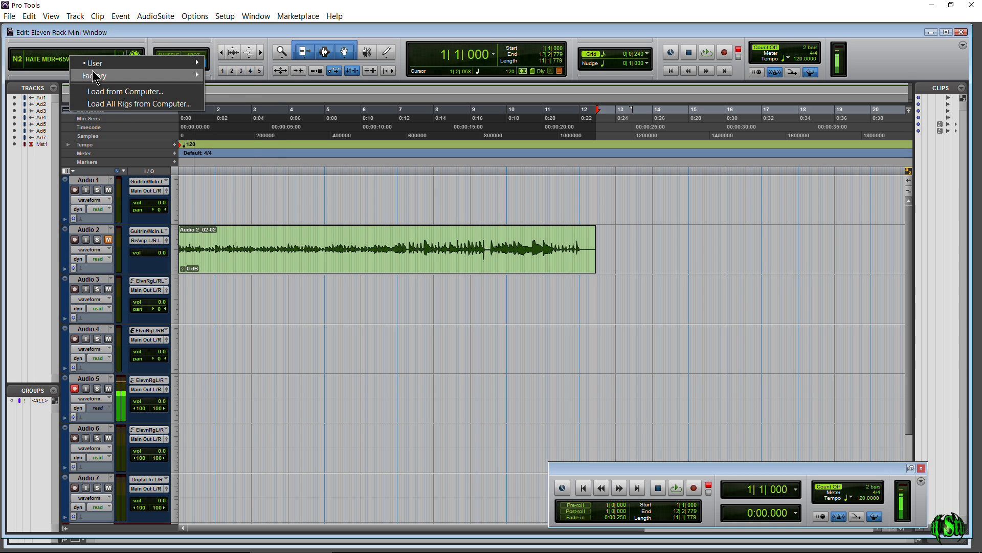
mouse_move(128, 75)
mouse_move(234, 149)
left_click(273, 152)
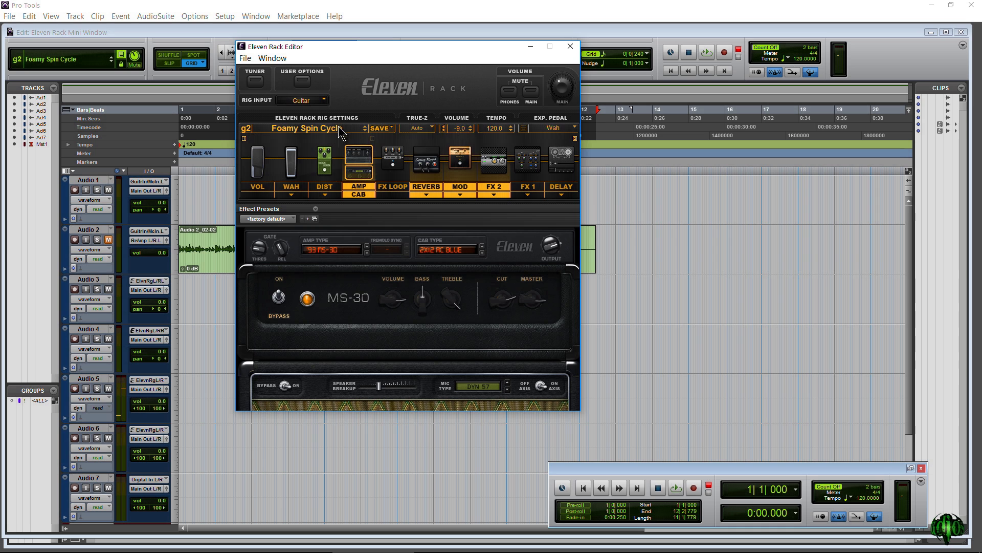
left_click(340, 127)
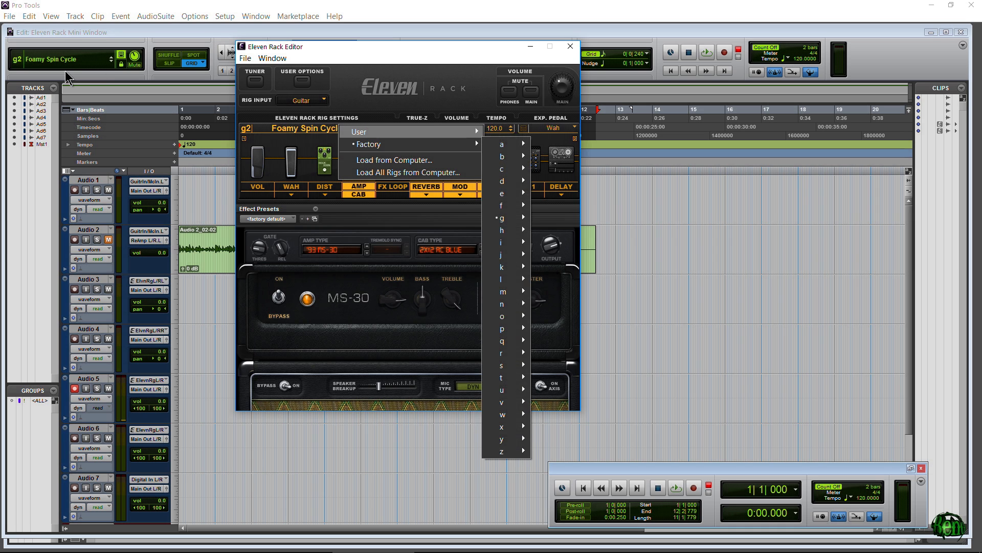
left_click(413, 61)
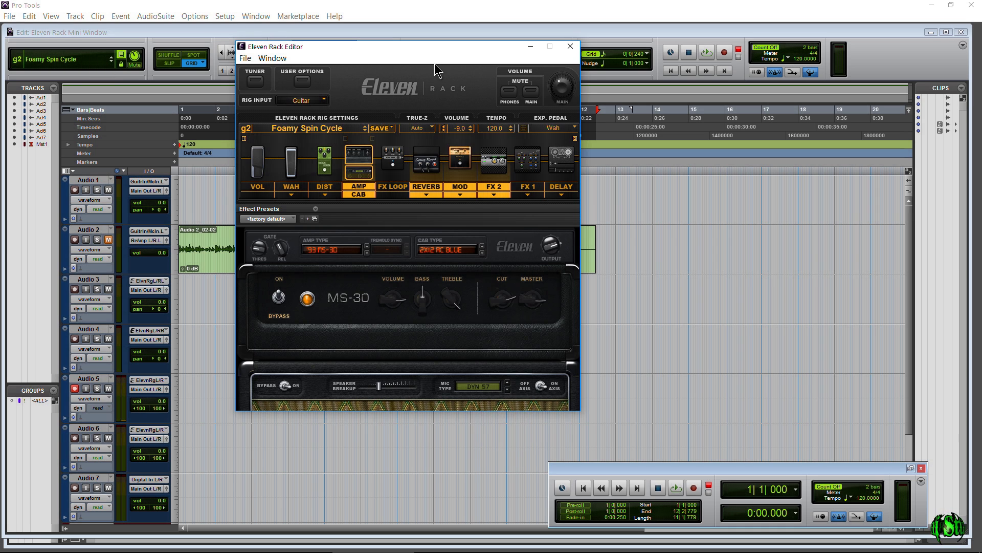
left_click(121, 56)
- Step back through the factory rigs f4 Lose the Pick and f3 Baby Pool to f2 Snappy Tweed
left_click(112, 62)
left_click(111, 62)
left_click(112, 61)
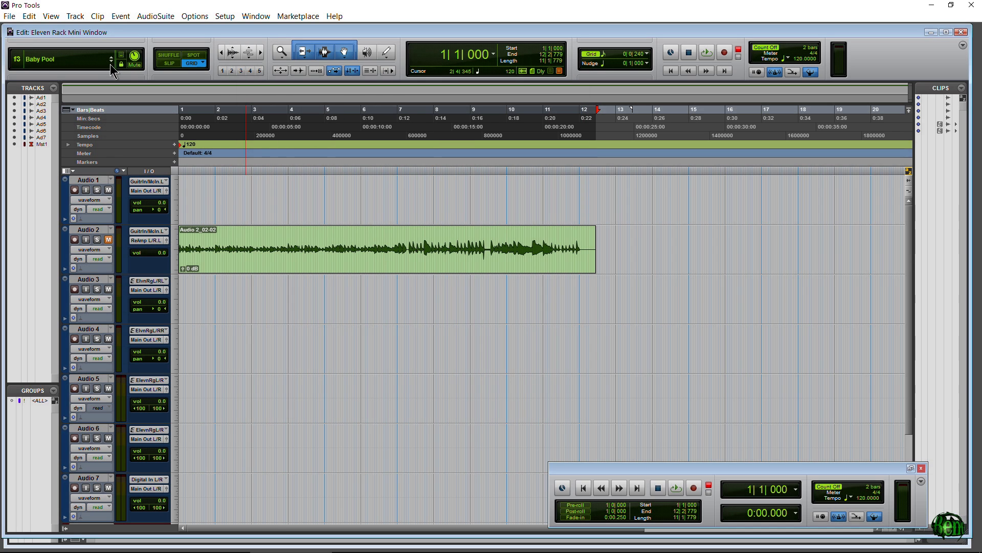
left_click(112, 62)
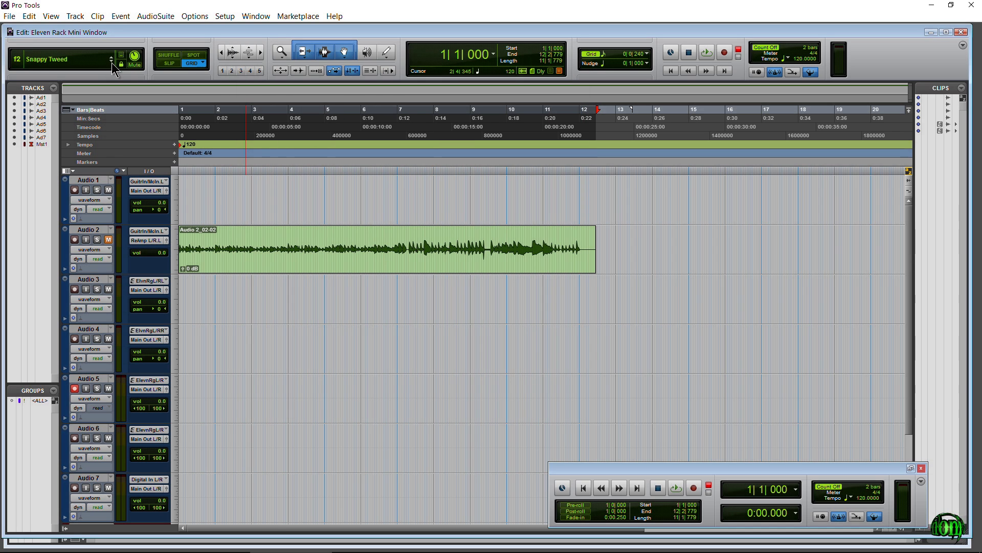
- Load user rig A1 HATE M2=B30=57N from the User bank
left_click(54, 60)
mouse_move(180, 64)
mouse_move(215, 63)
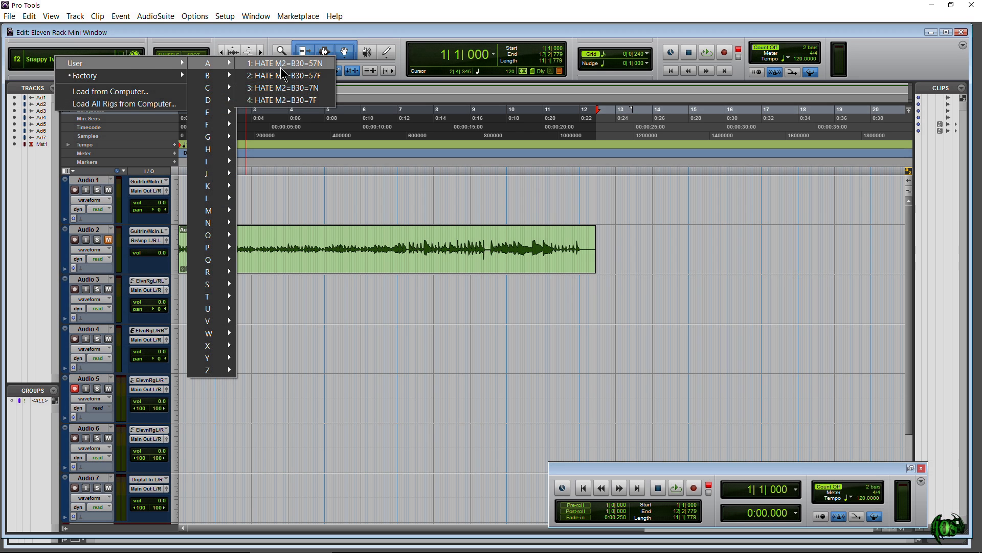
left_click(281, 65)
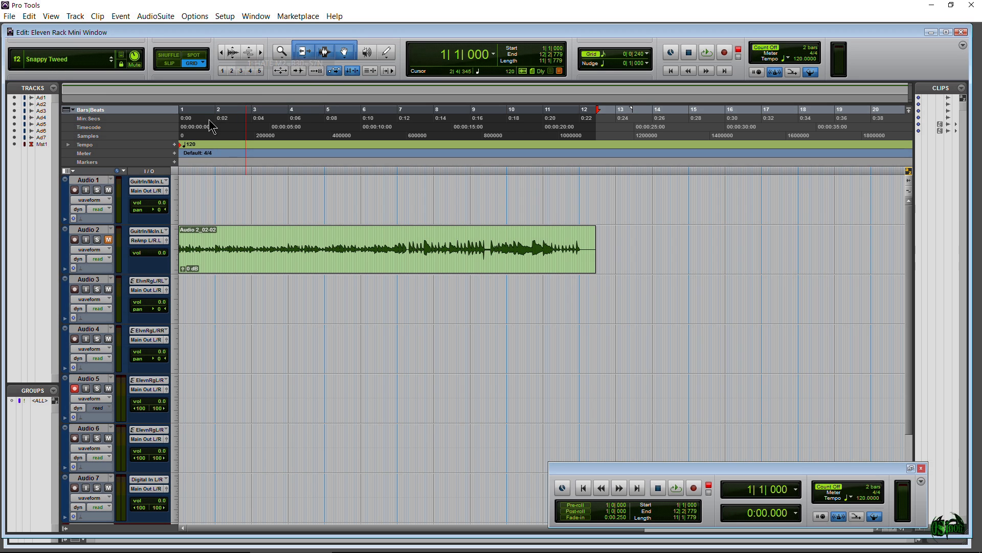
left_click(51, 60)
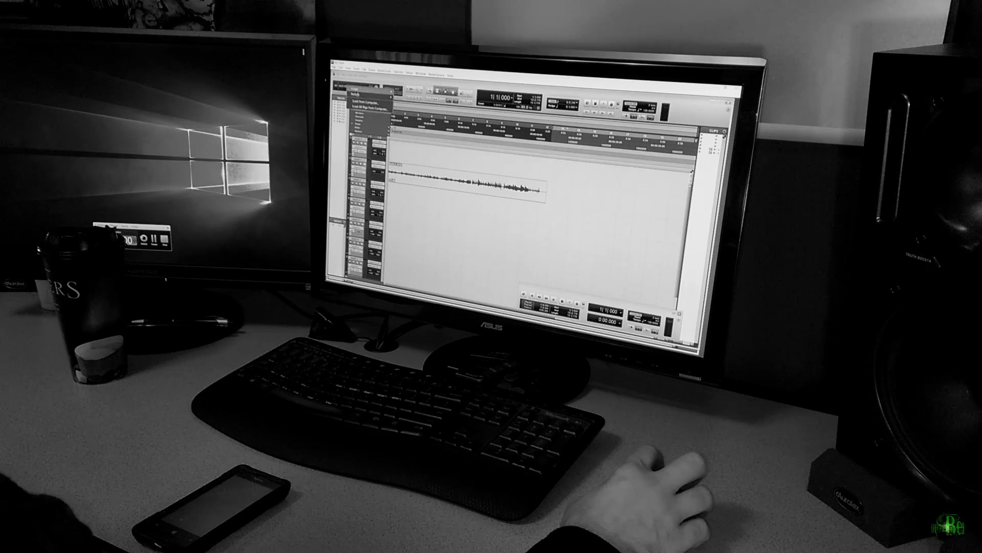
- Turn up the A1 rig's BASS knob, leaving the rig save options unused
left_click(371, 108)
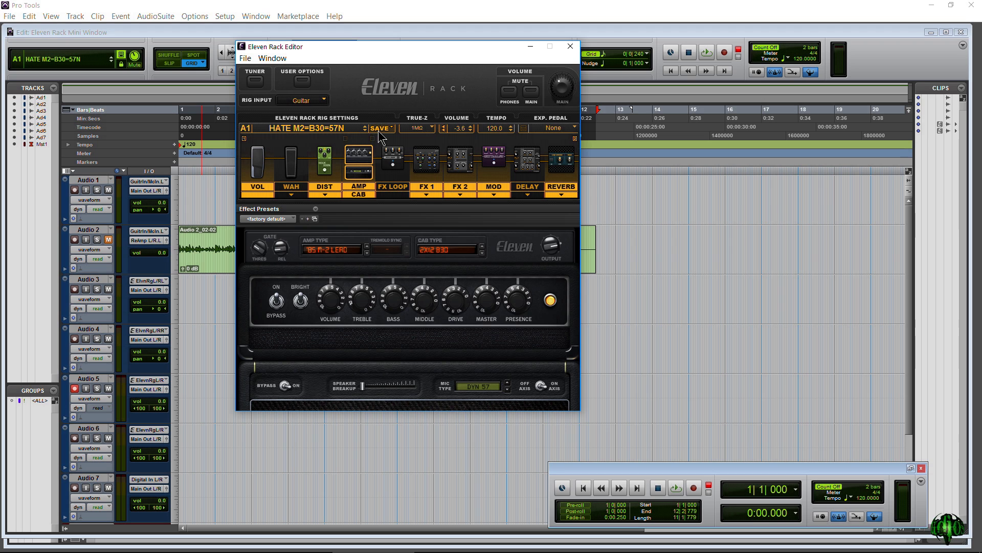
left_click(380, 130)
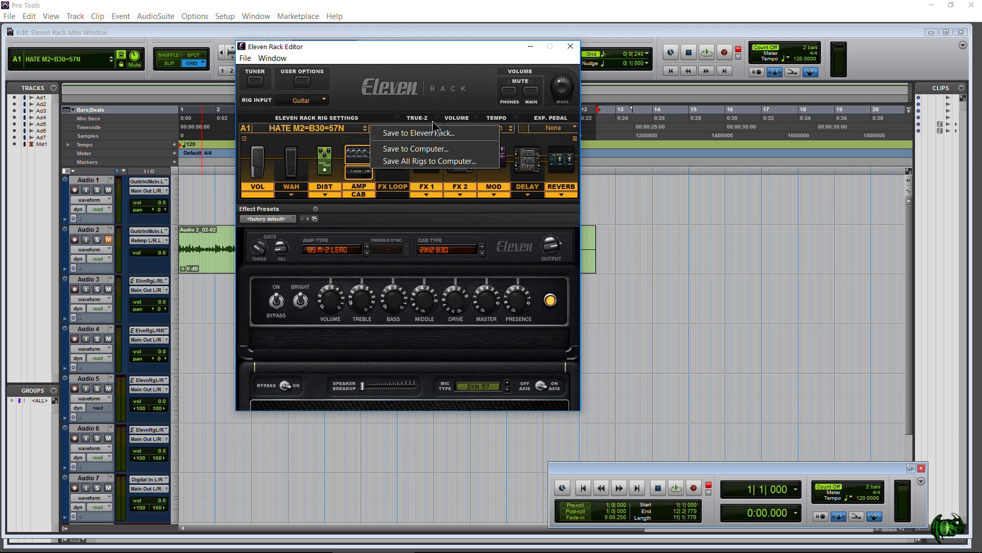
left_click(414, 109)
left_click_drag(400, 296, 422, 299)
left_click(380, 129)
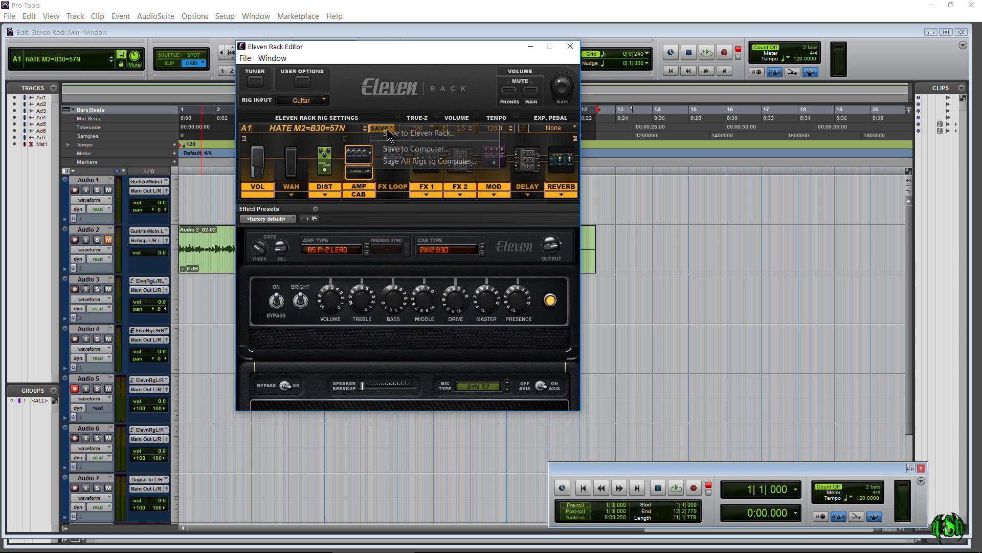
left_click(415, 57)
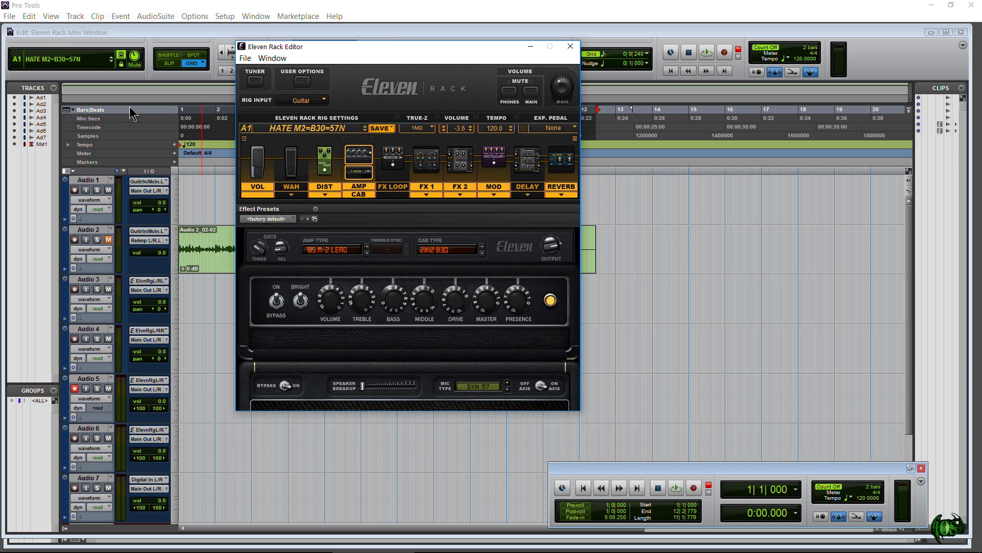
- Close the Eleven Rack Editor and open the dialog listing every rig
left_click(125, 59)
left_click(65, 61)
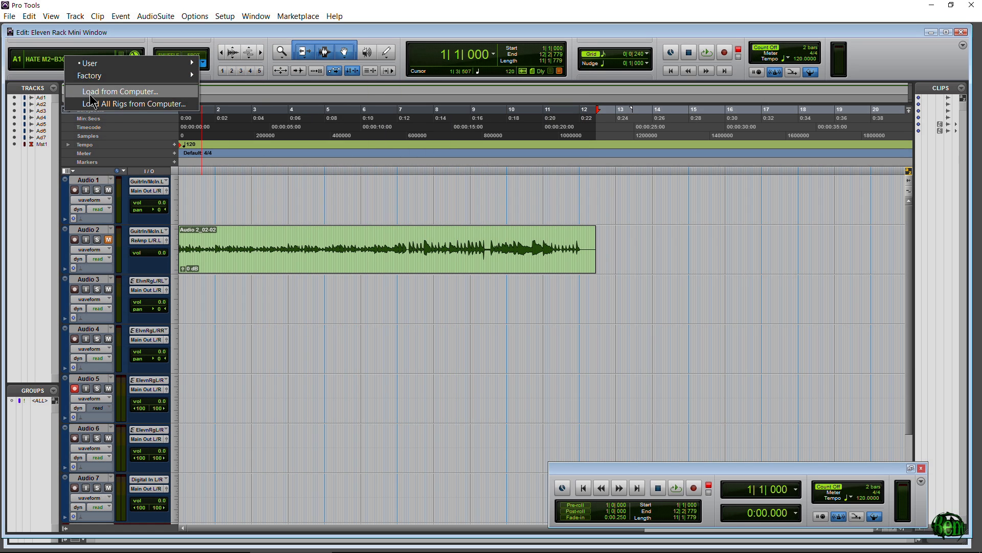
left_click(51, 64)
left_click(50, 63)
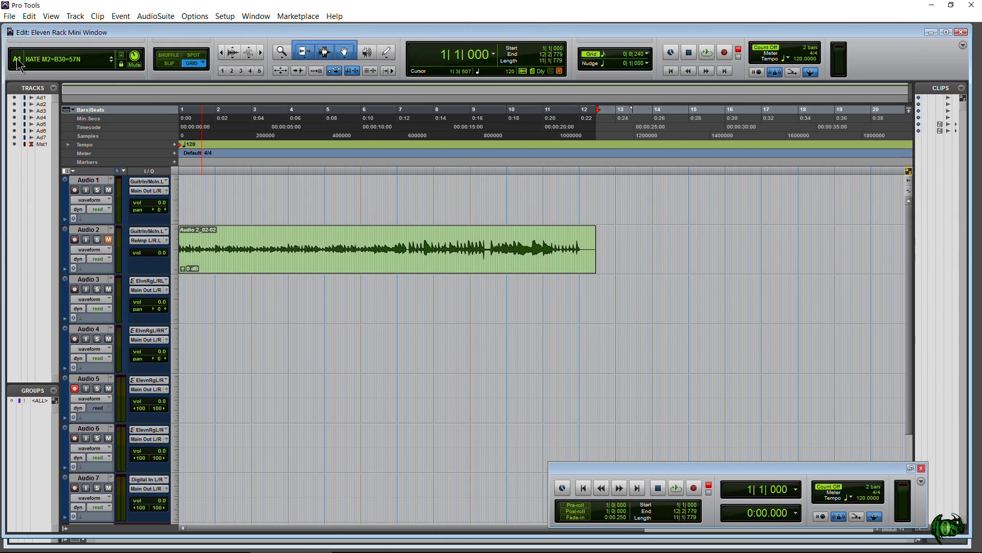
left_click(16, 57)
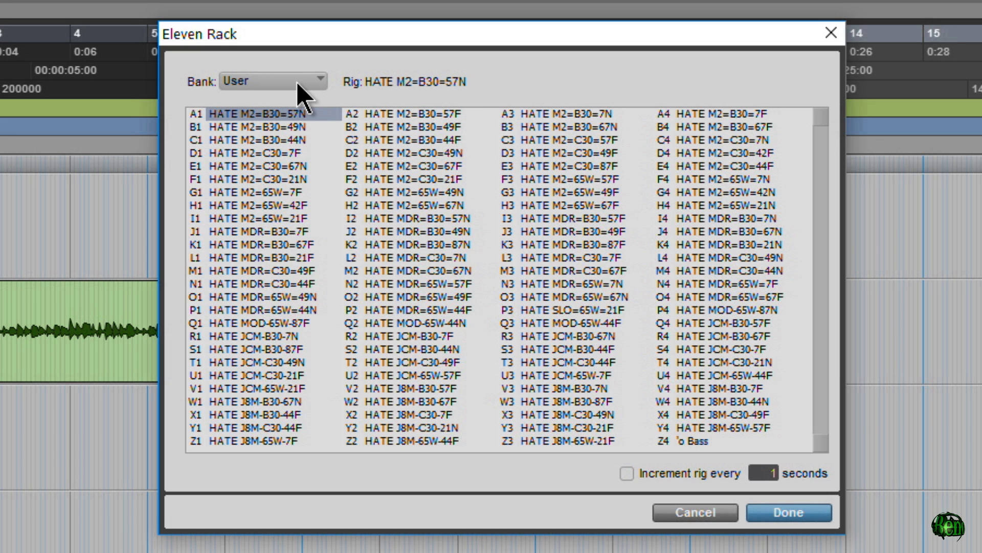
- Show the Factory bank in the rig chooser, then open and close the rig file import dialog
left_click(302, 94)
left_click(324, 127)
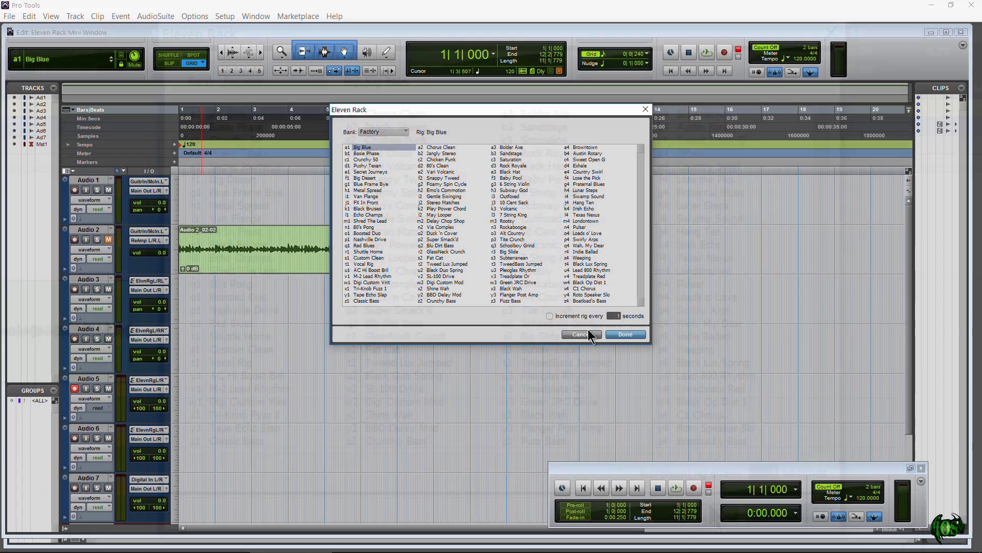
left_click(788, 512)
left_click(37, 57)
mouse_move(61, 66)
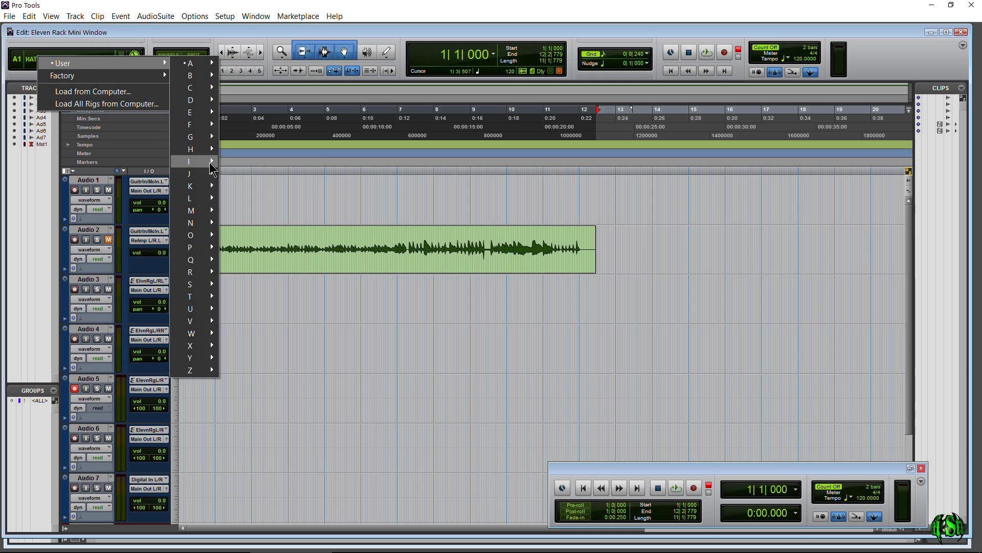
left_click(93, 91)
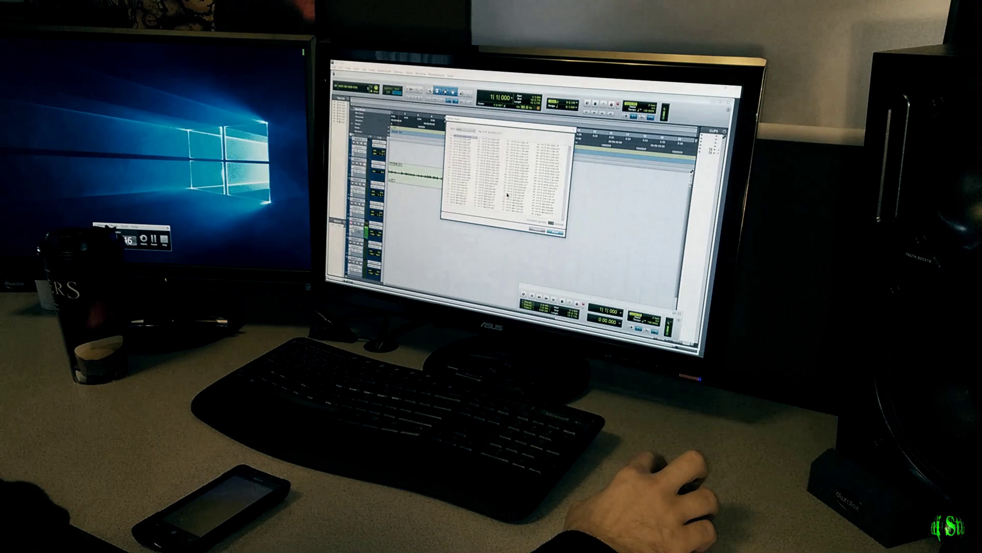
left_click(555, 230)
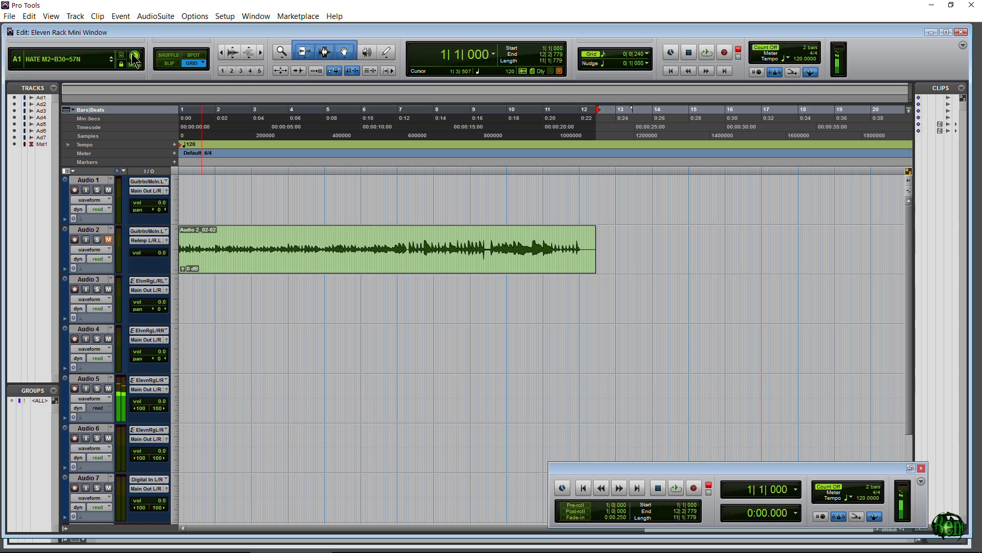
- Audition User rigs E1 HATE M2=C30=67N, N2 HATE MDR=65W=57F and HATE JCM-C30-7F
left_click(21, 60)
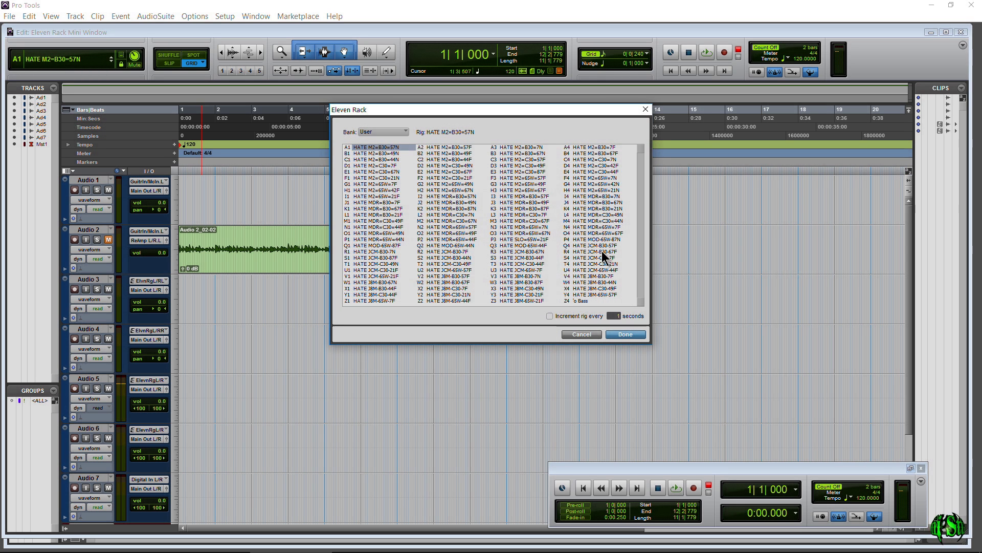
left_click(372, 172)
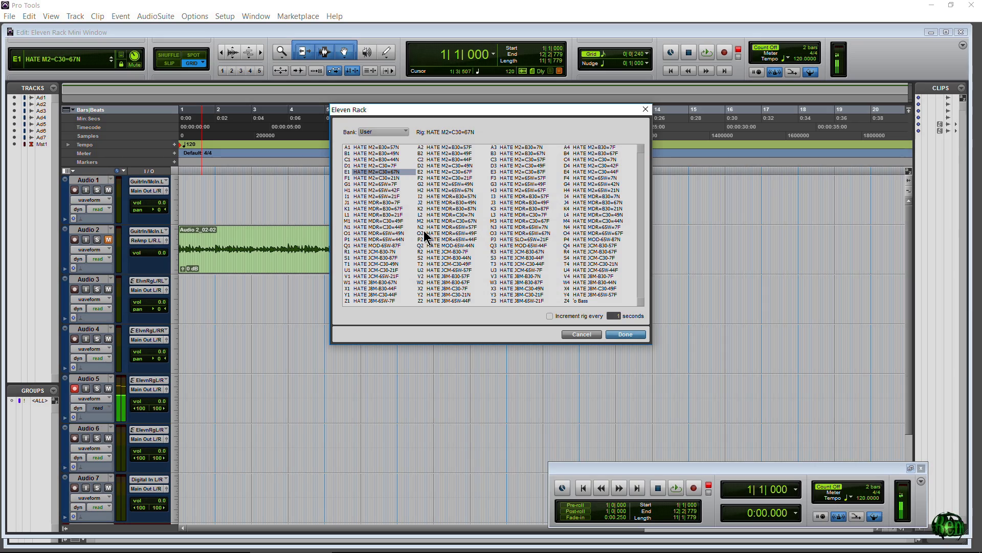
left_click(467, 227)
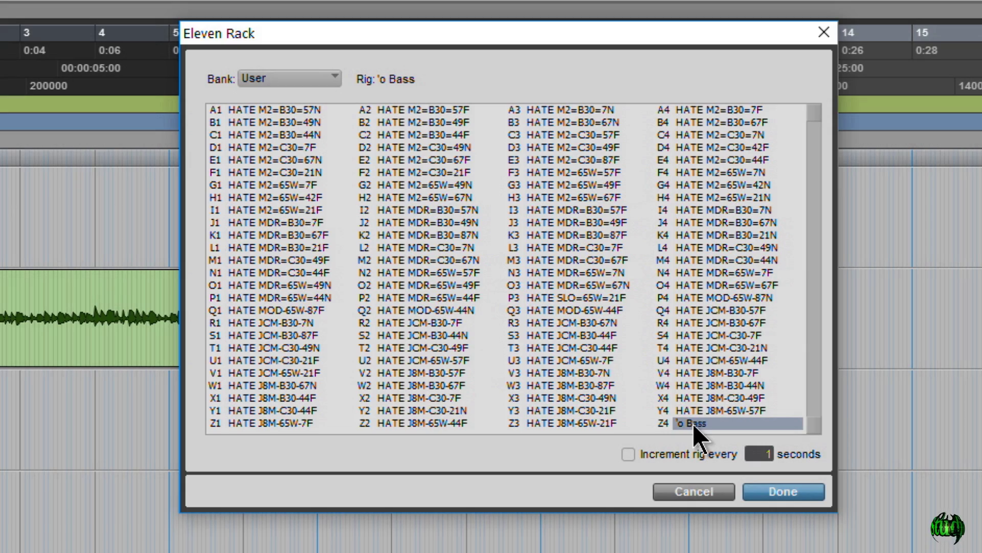
left_click(692, 337)
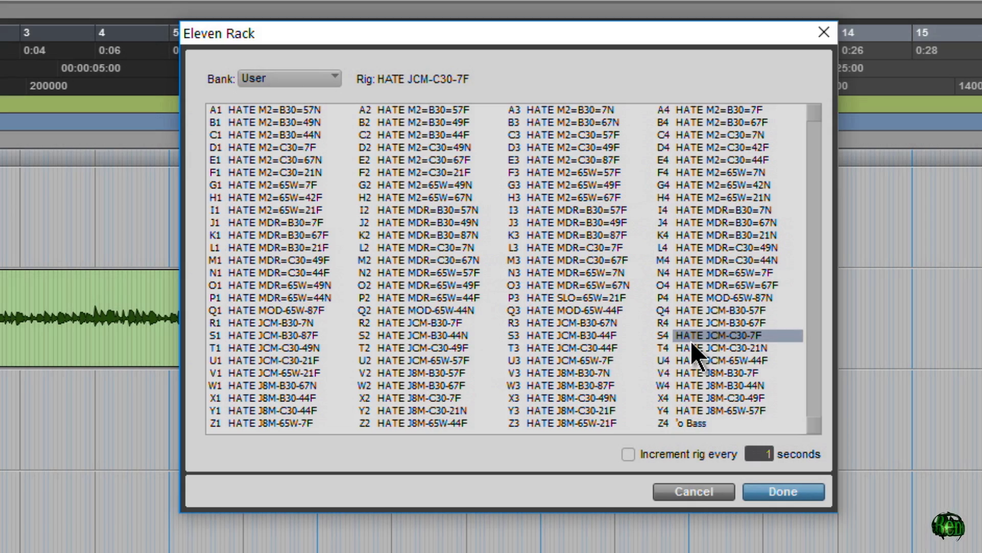
- Try Factory rig Duck 'n Cover and User rig HATE M2=65W=49F, then cancel the rig list
left_click(323, 84)
left_click(330, 107)
left_click(367, 289)
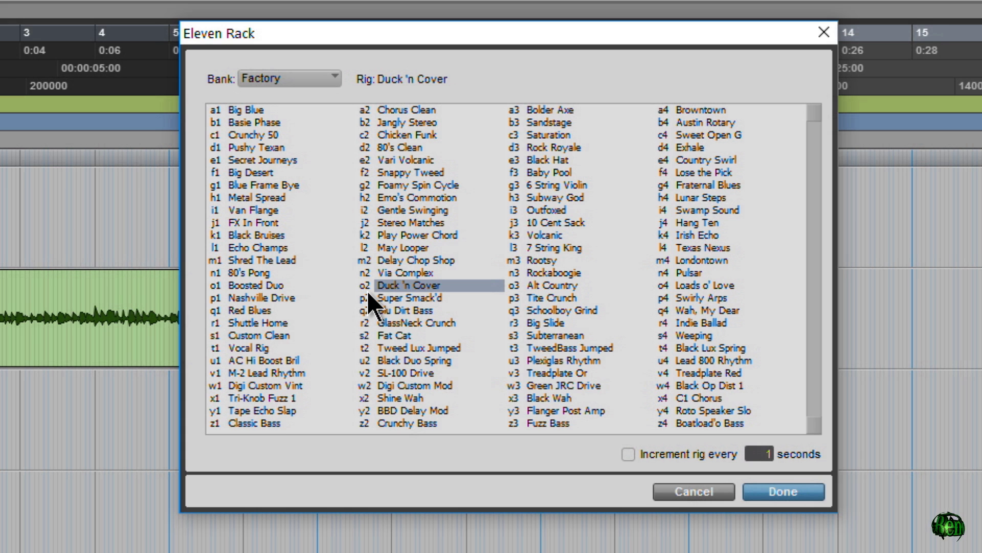
left_click(306, 78)
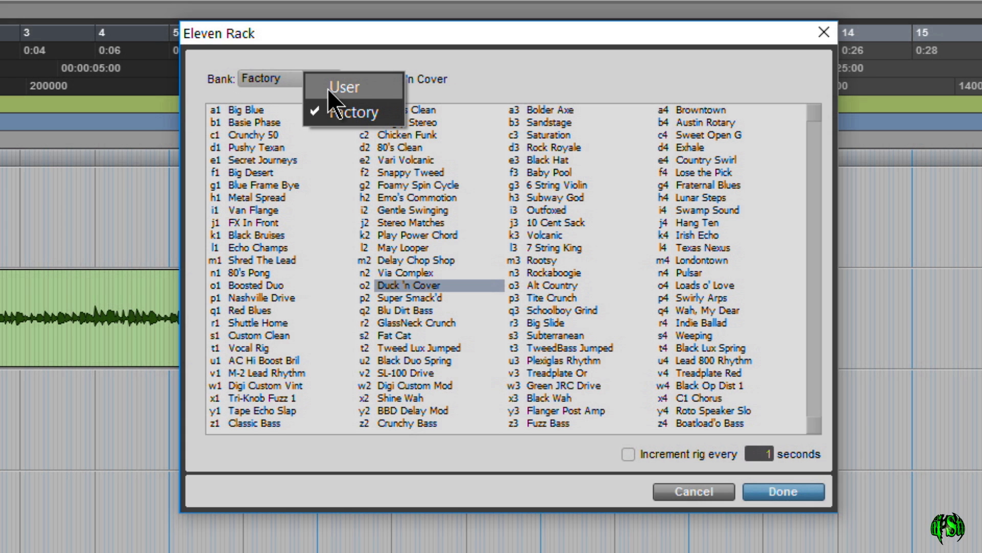
left_click(332, 88)
left_click(569, 184)
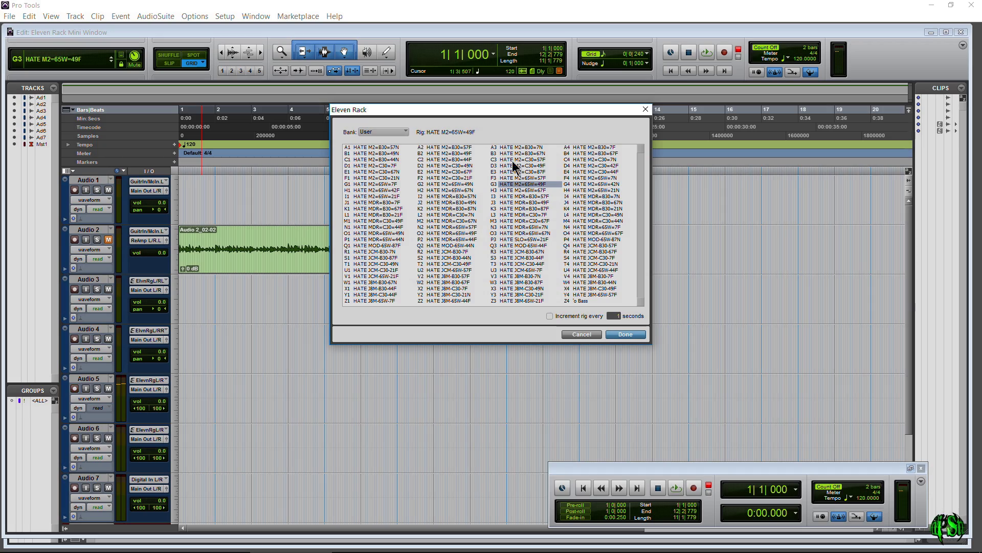
left_click(590, 336)
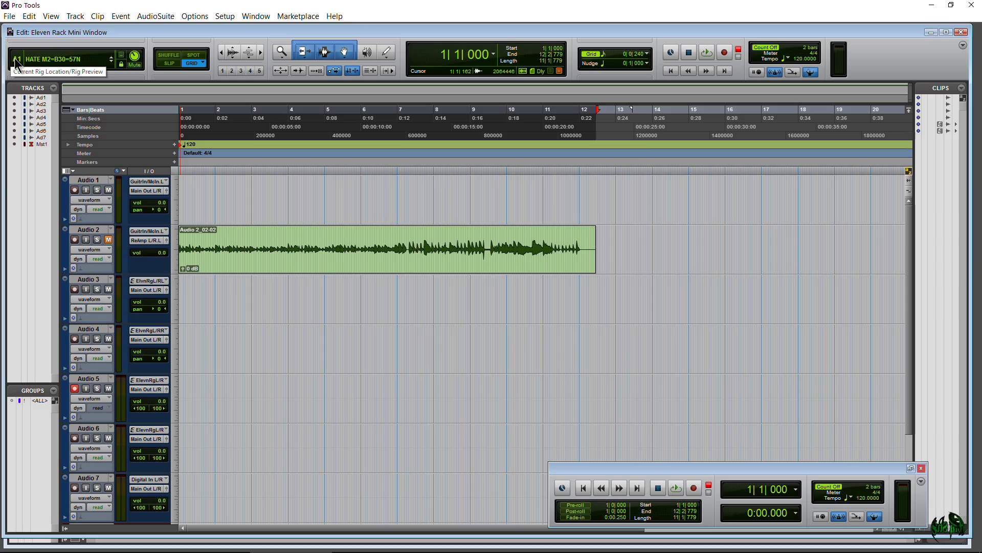
- Confirm User rig HATE MOD-65W-44F, then enable 'Increment rig every' 3 seconds
left_click(52, 58)
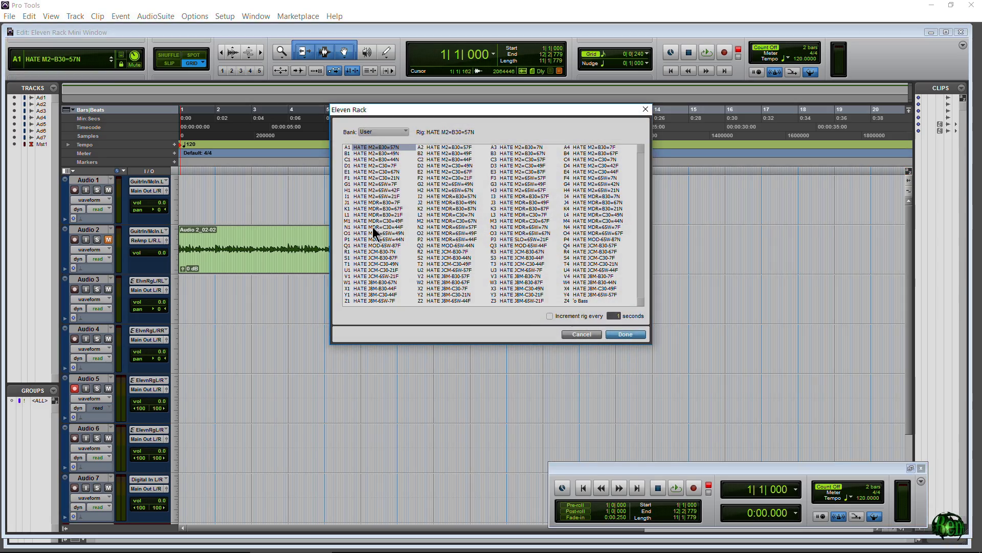
left_click(517, 247)
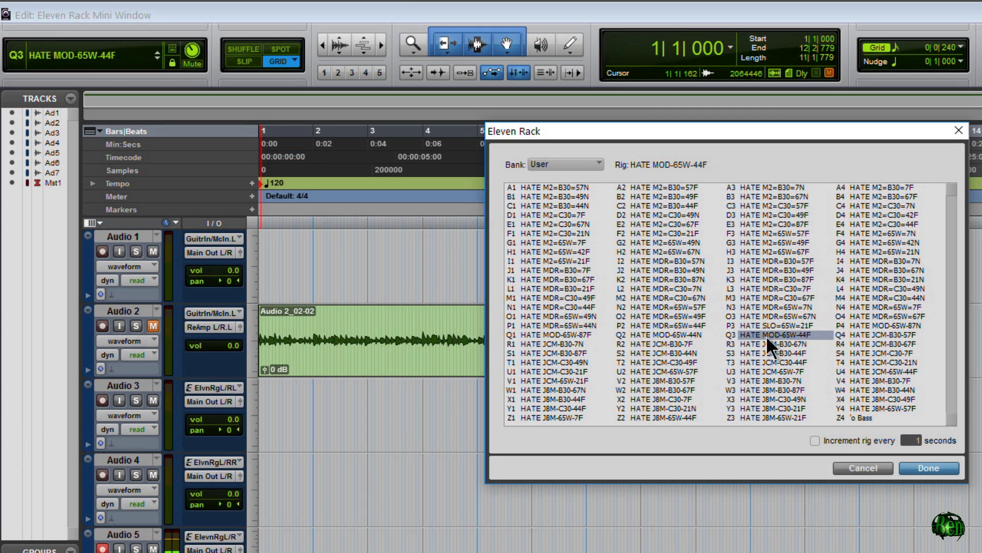
left_click(929, 467)
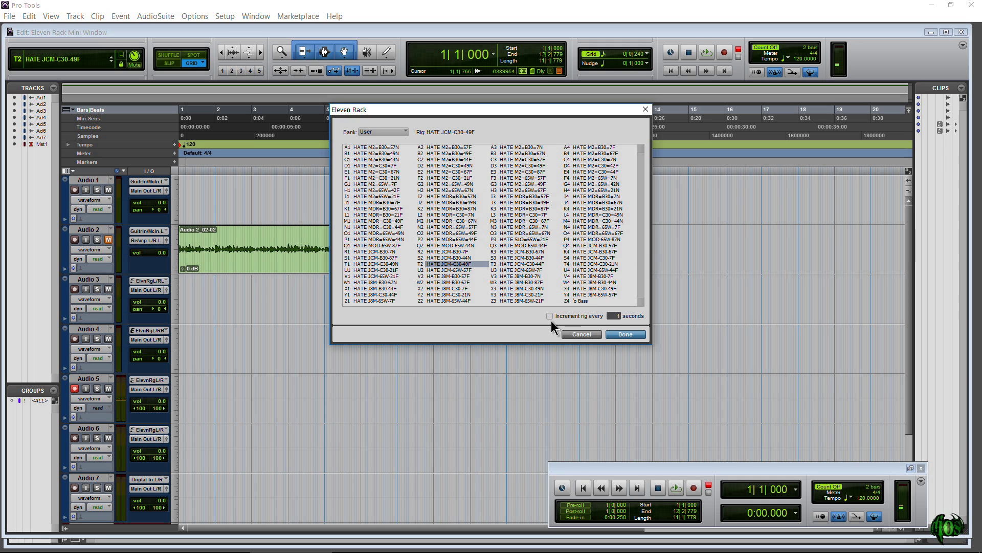
left_click(597, 317)
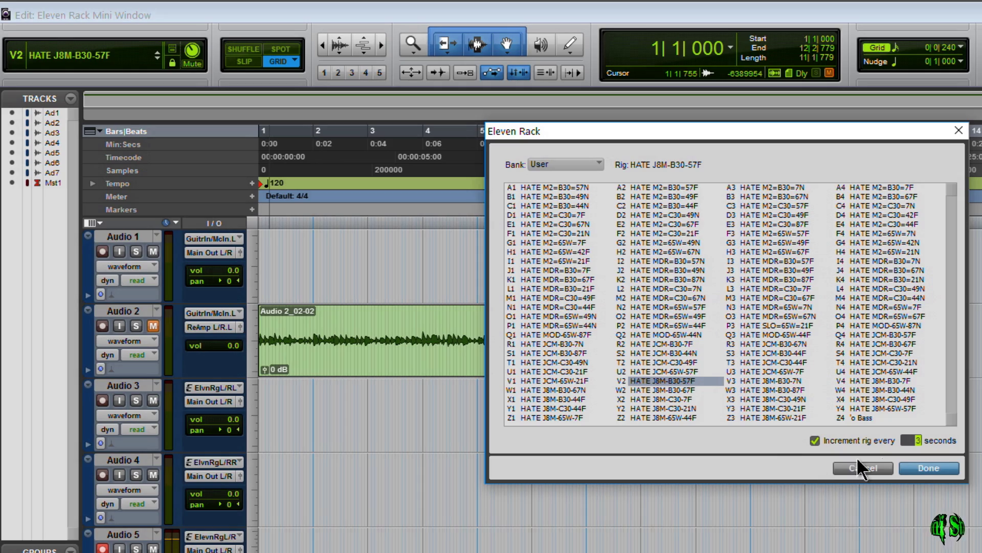
- Switch the Eleven Rack rig list to the Factory bank
left_click(921, 468)
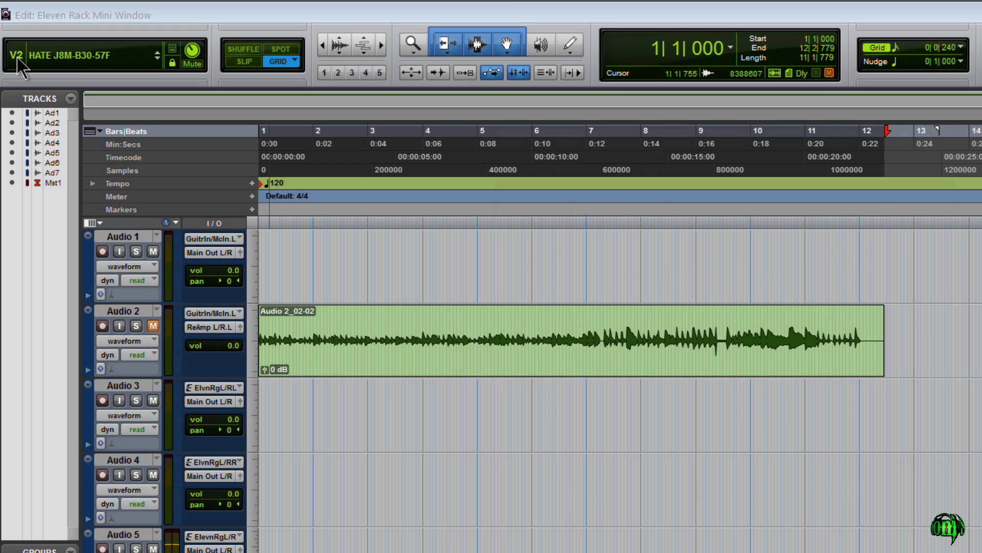
left_click(18, 60)
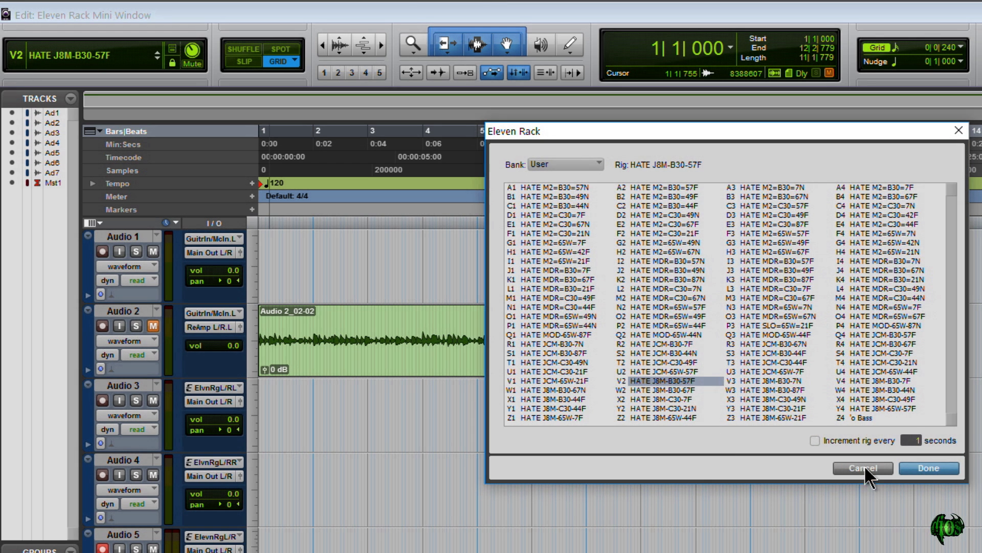
left_click(568, 164)
left_click(589, 188)
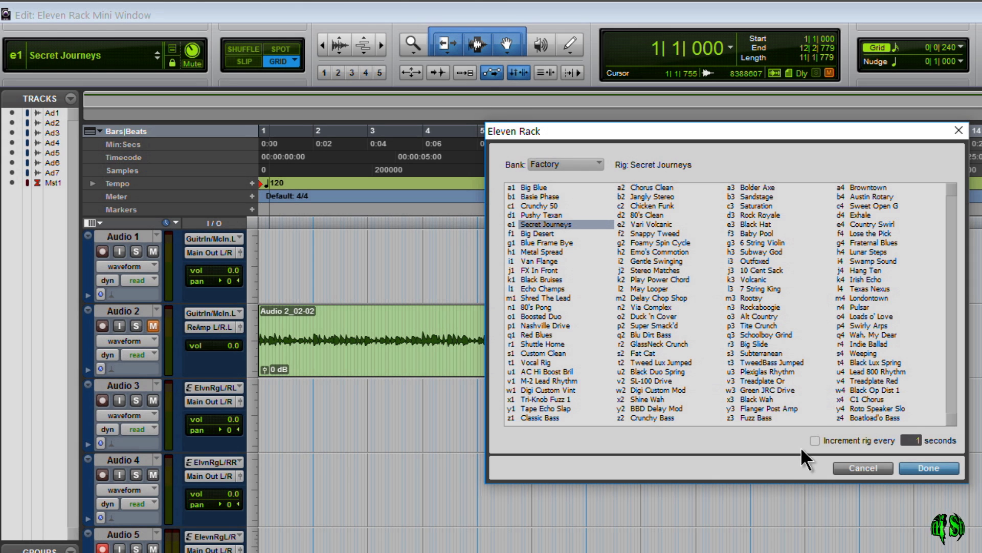
- Auto-increment through the Factory rigs, stopping on e4 Country Swirl
left_click(815, 440)
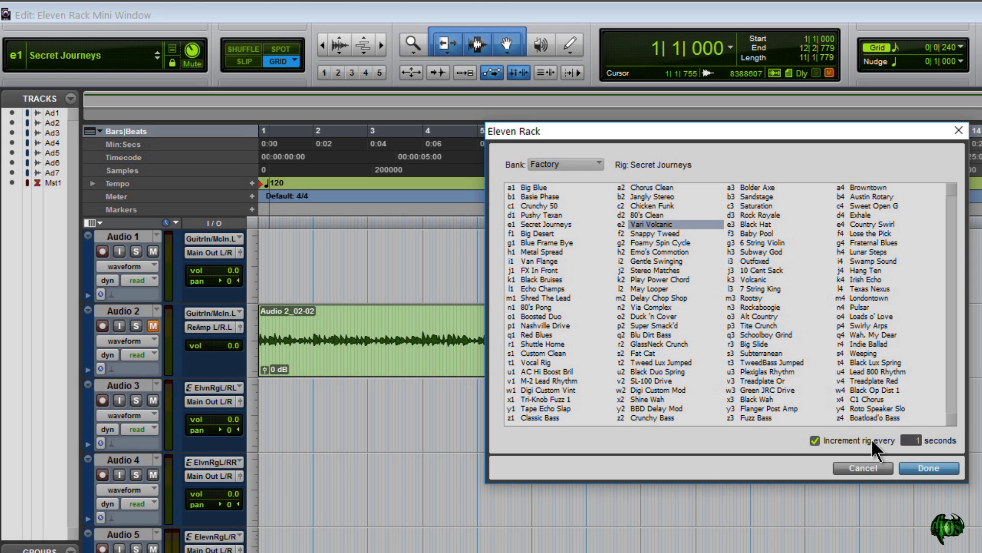
left_click(815, 440)
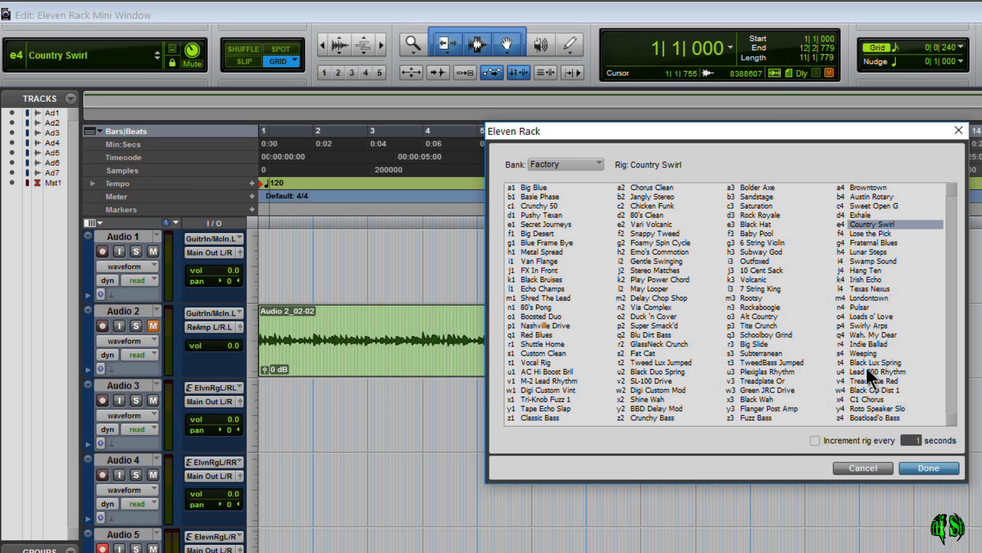
left_click(928, 468)
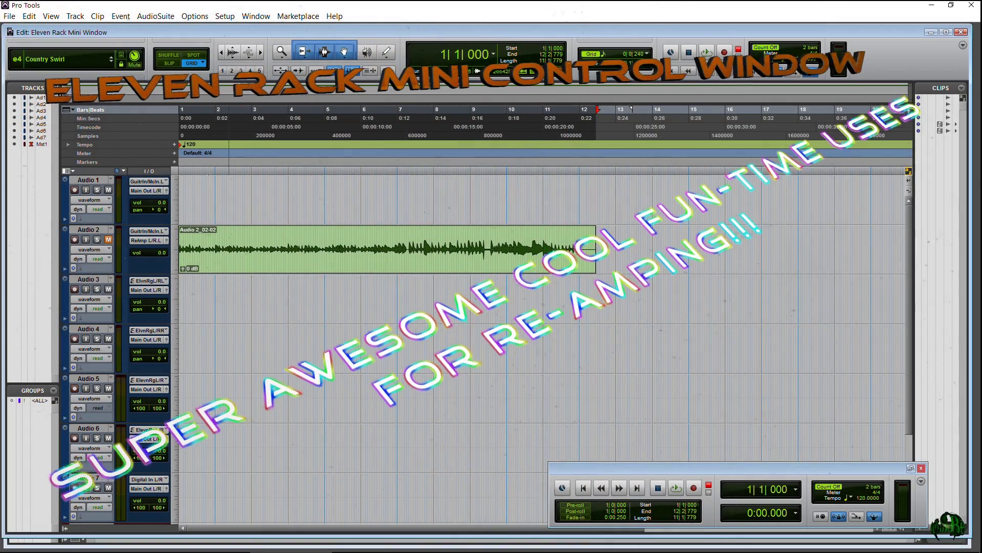
- Preview the User rig bank, then cancel to keep Country Swirl
left_click(19, 63)
left_click(379, 132)
left_click(397, 135)
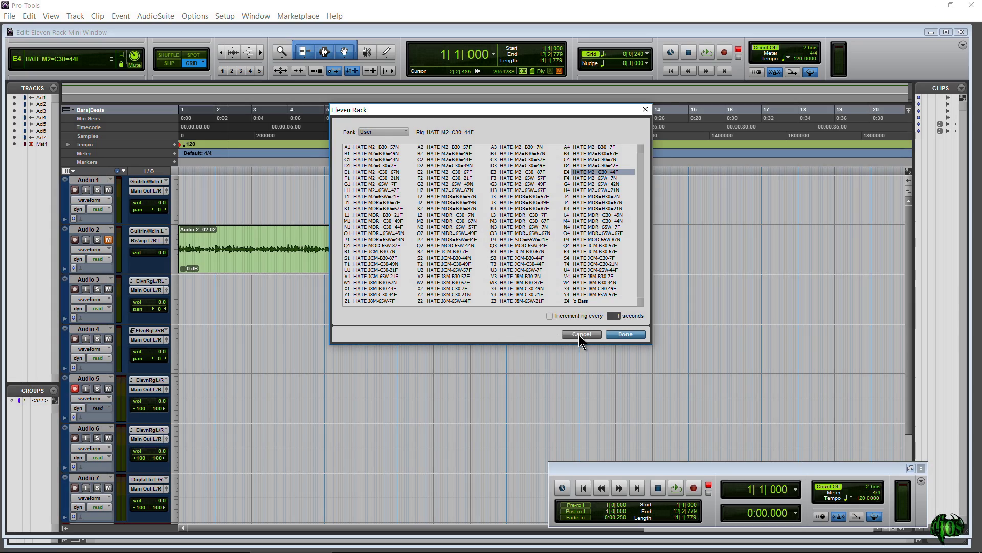
left_click(581, 334)
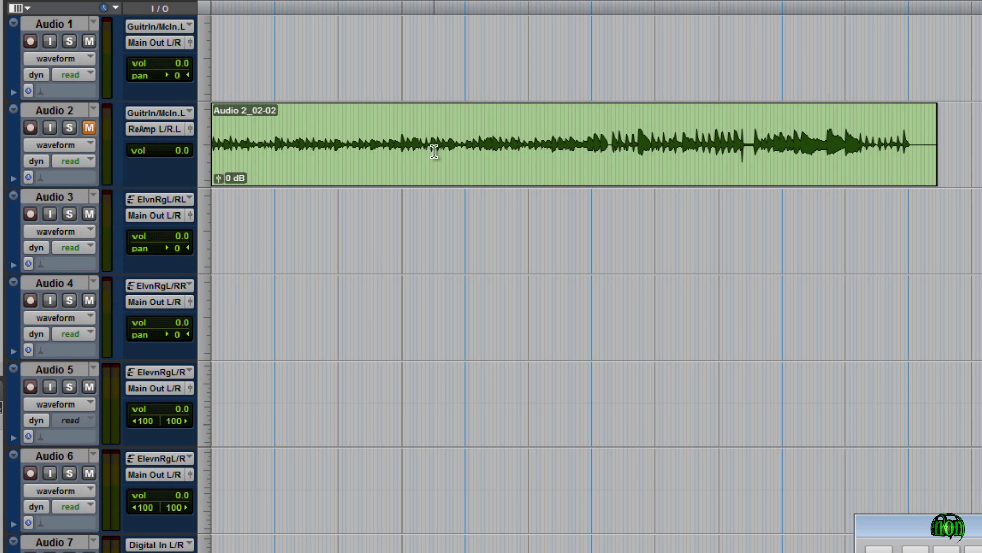
- Select the Audio 2_02-02 clip and unmute the Audio 2 guitar track
left_click(311, 258)
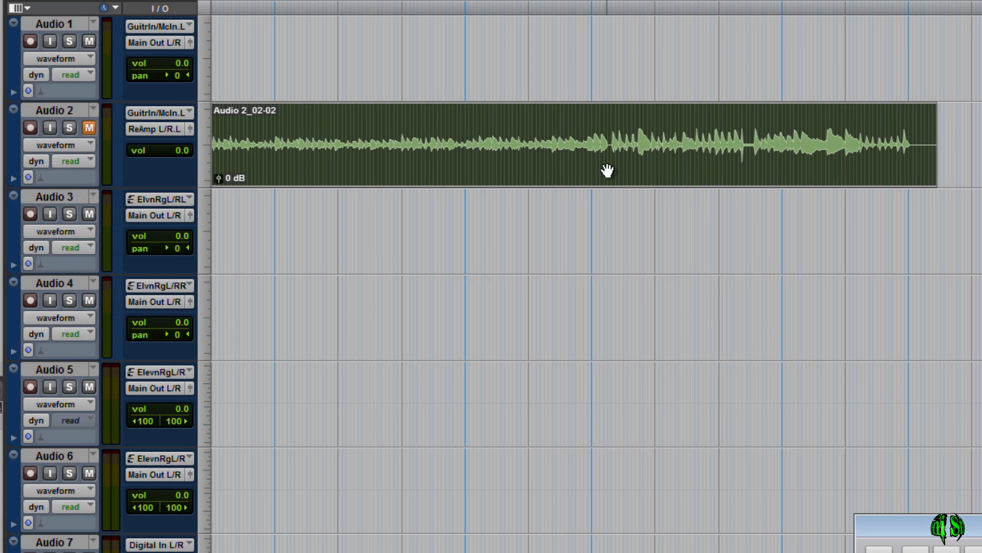
left_click(94, 129)
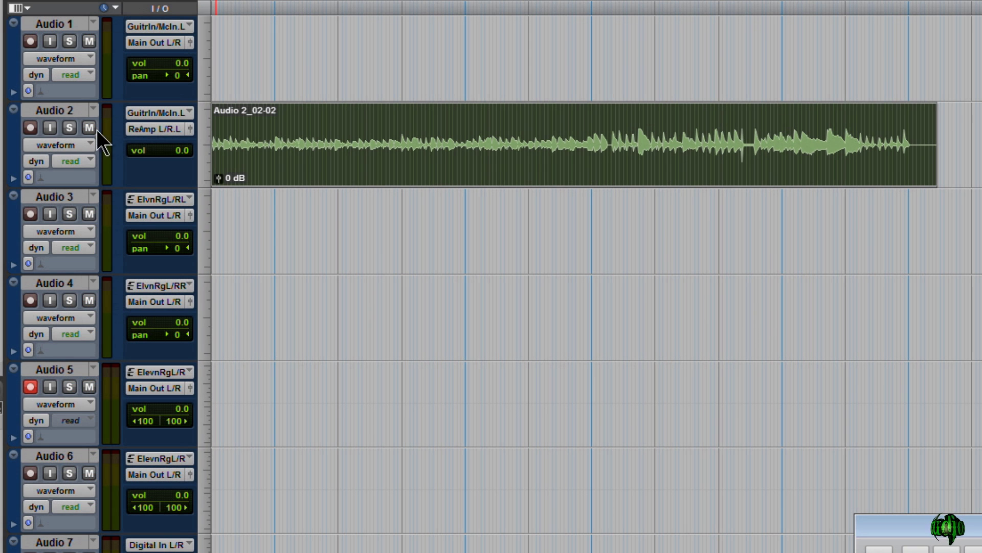
left_click(130, 131)
mouse_move(159, 171)
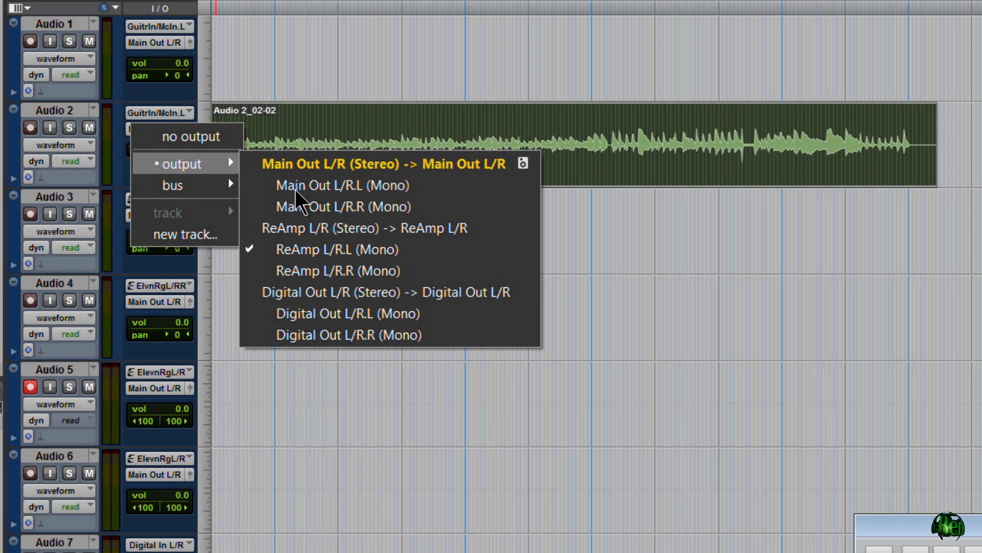
- Route Audio 2 to ReAmp L/R.L and monitor Audio 5 from the Eleven Rig L/R input
left_click(341, 250)
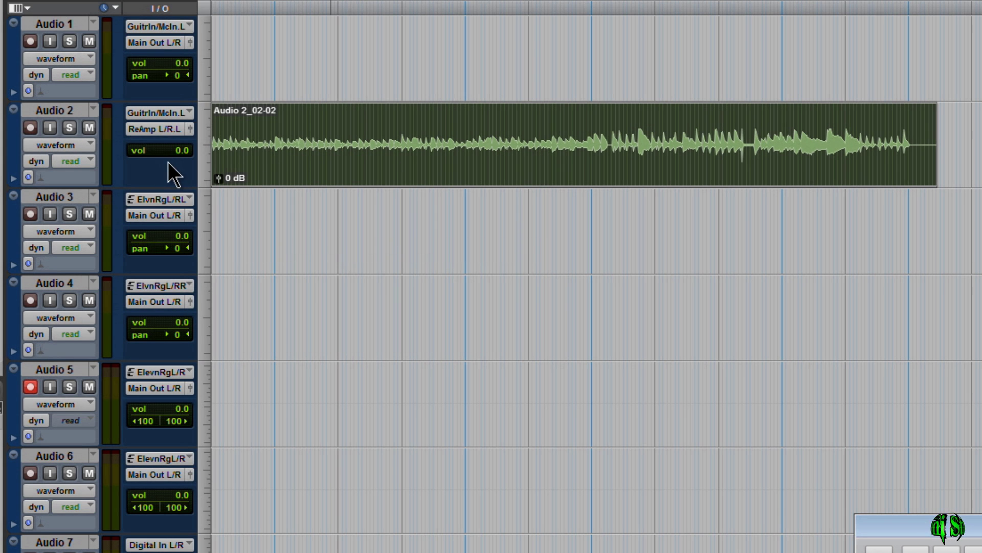
left_click(30, 387)
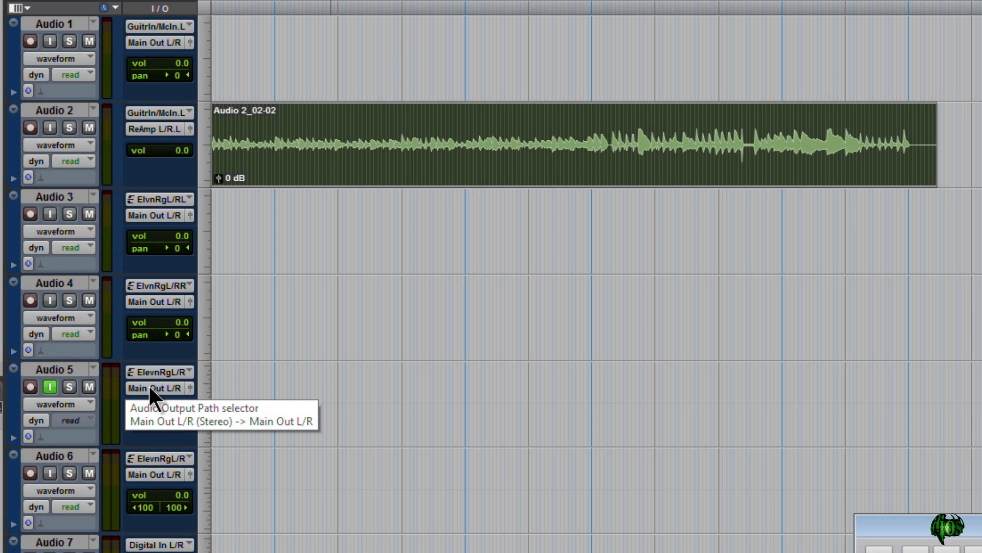
left_click(181, 372)
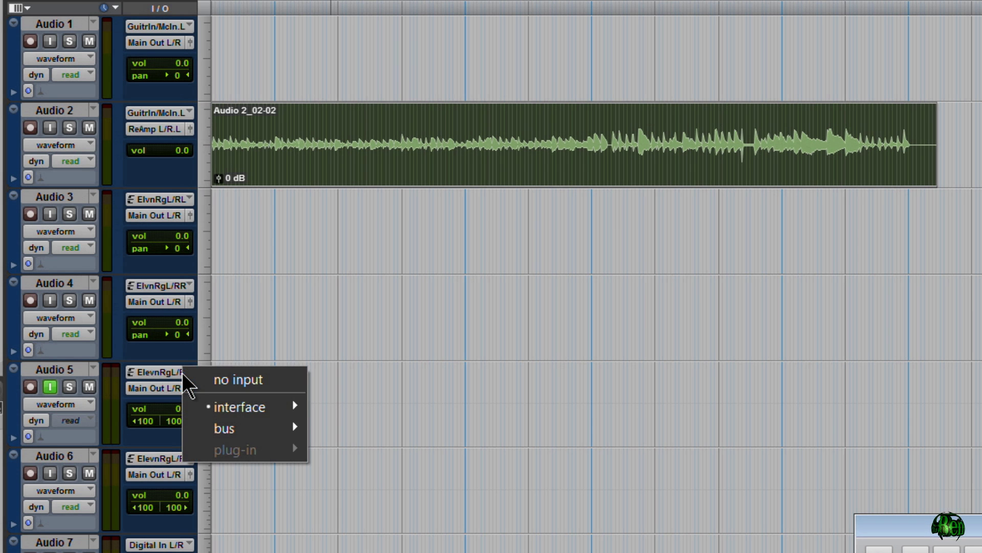
mouse_move(204, 401)
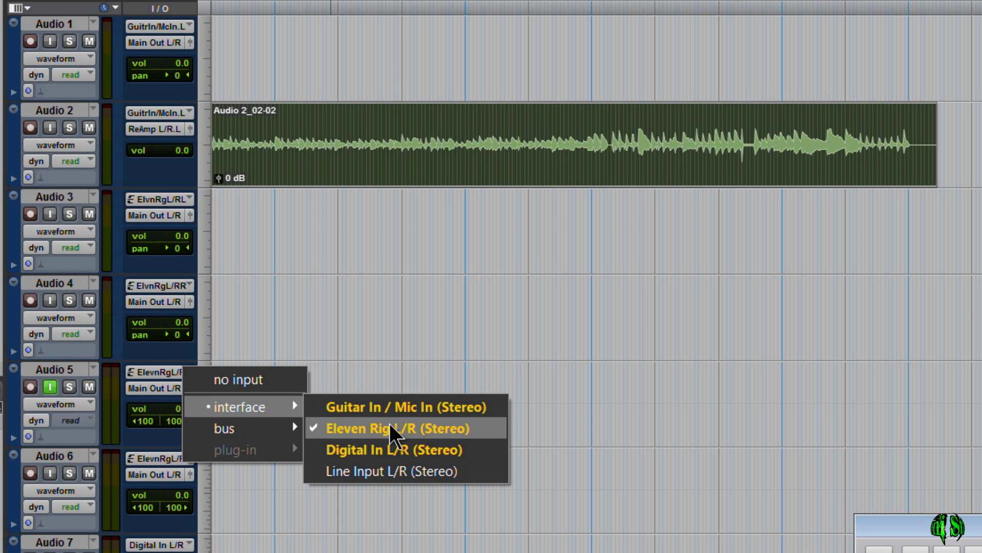
left_click(399, 433)
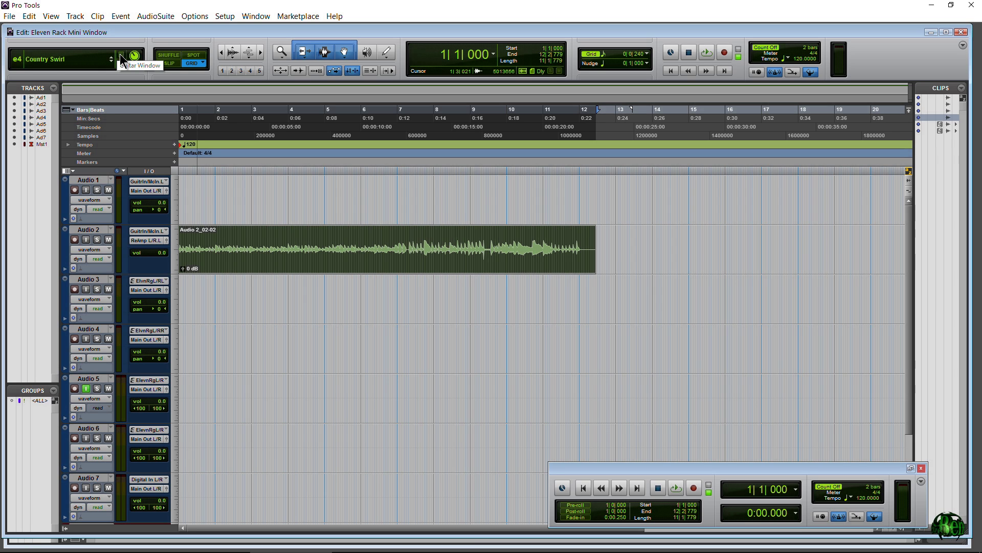
left_click(121, 55)
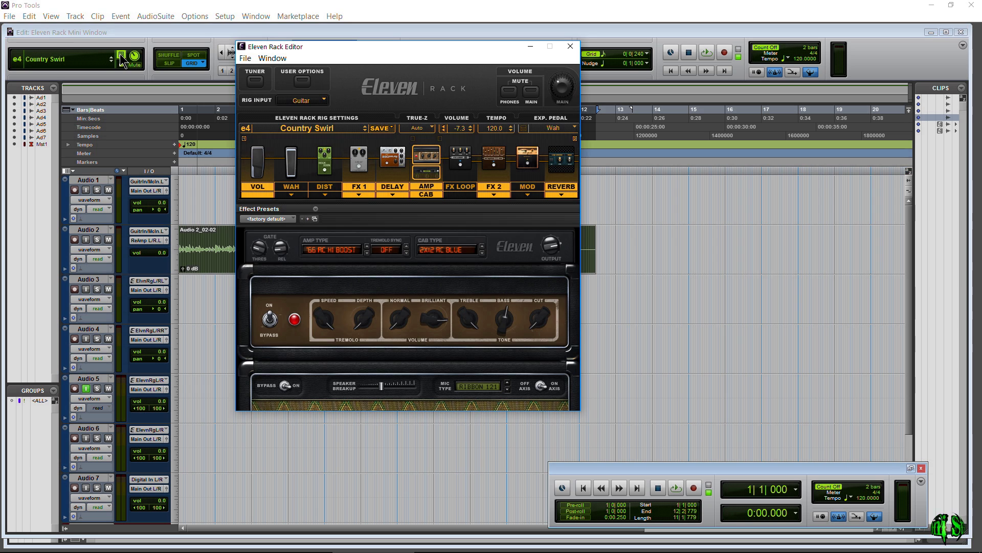
left_click(311, 102)
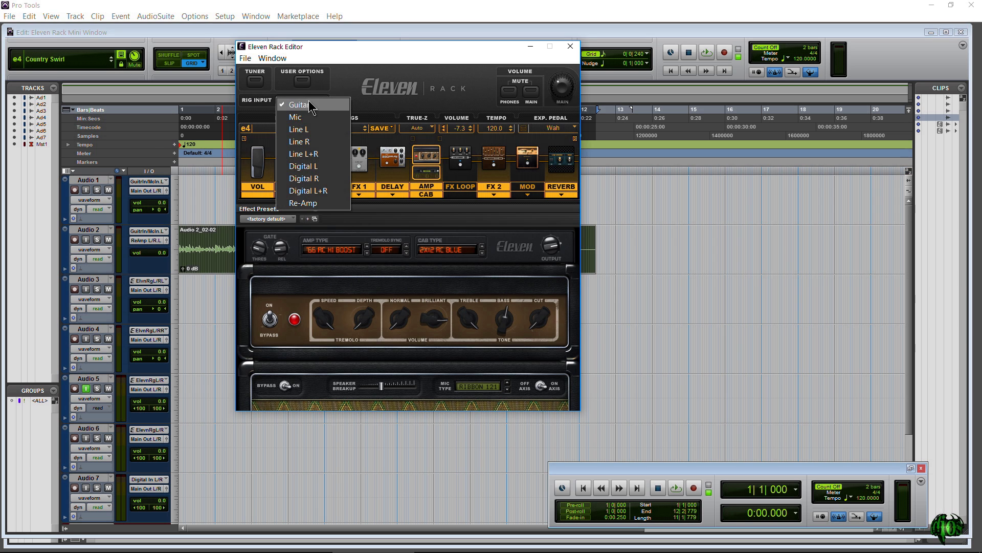
left_click(316, 205)
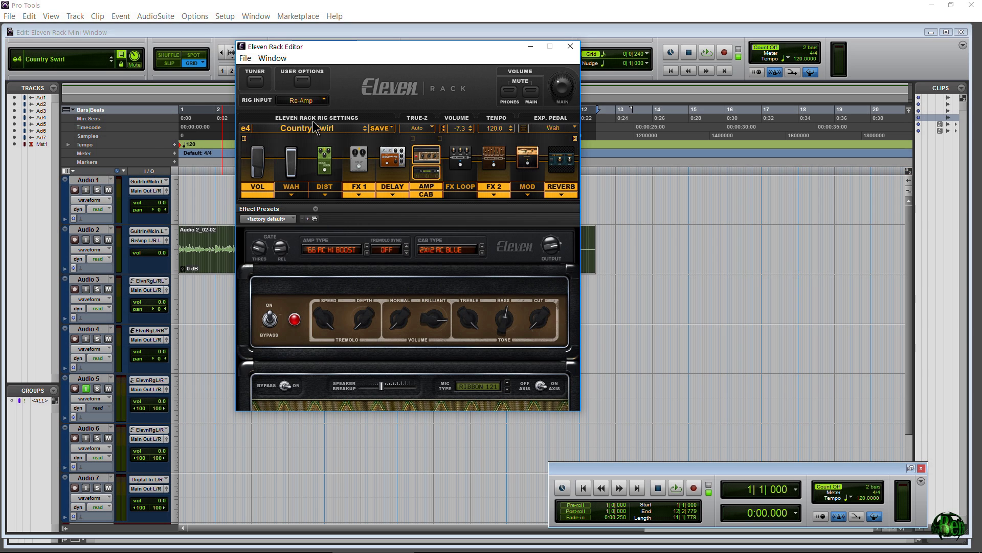
left_click(122, 55)
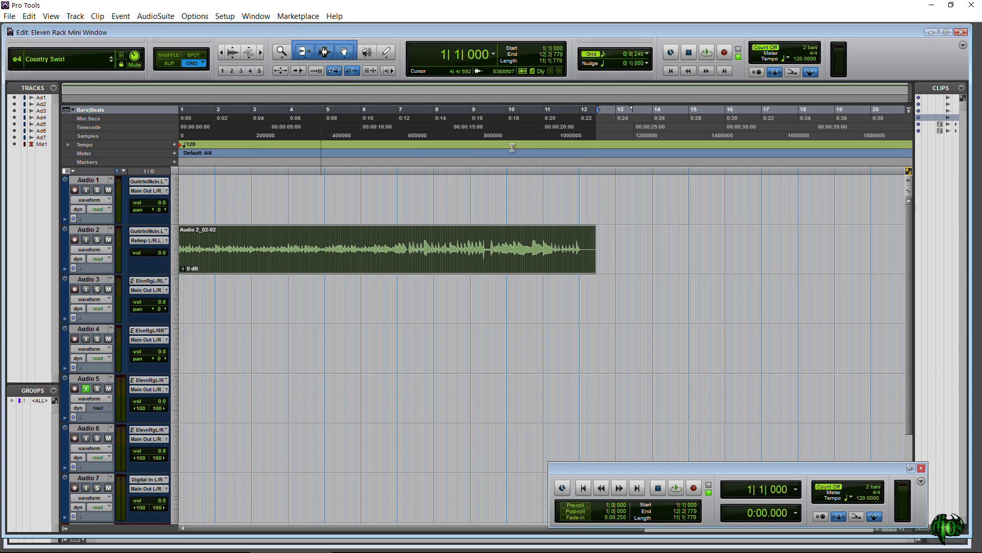
left_click(705, 54)
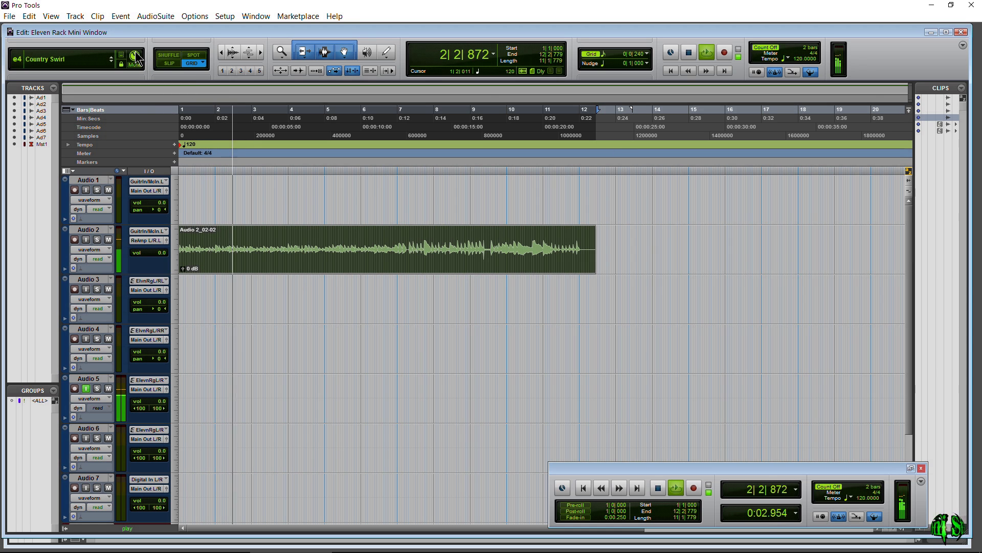
left_click(689, 53)
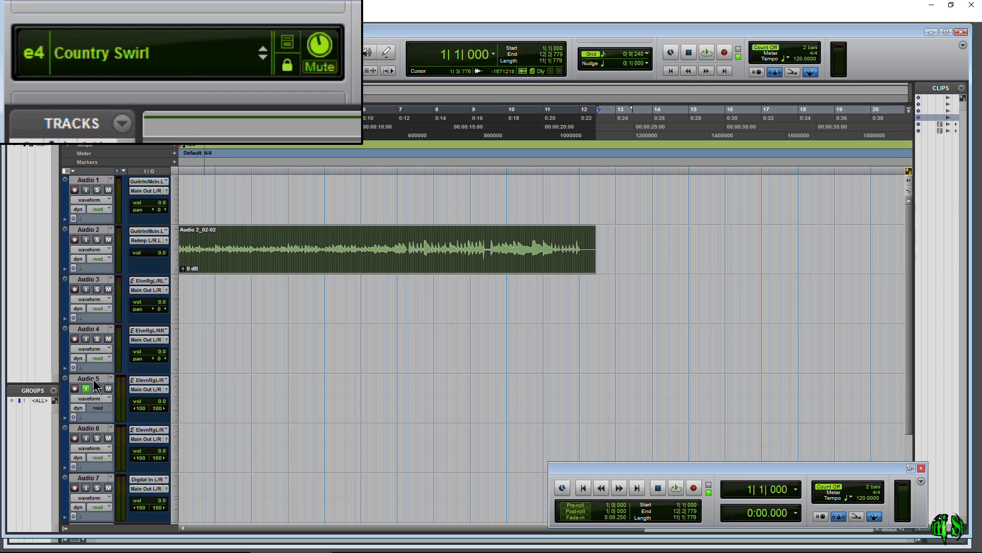
- Start playback and load the factory rig j2 Stereo Matches
left_click(706, 52)
left_click(55, 59)
mouse_move(174, 75)
mouse_move(229, 172)
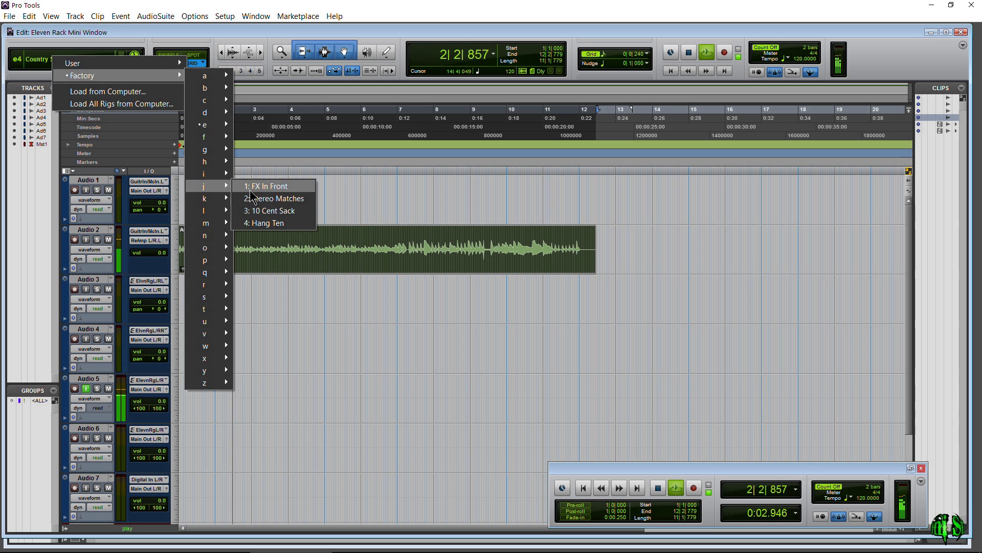
left_click(255, 198)
- Switch to the factory rig q2 Blu Dirt Bass and stop playback
left_click(54, 60)
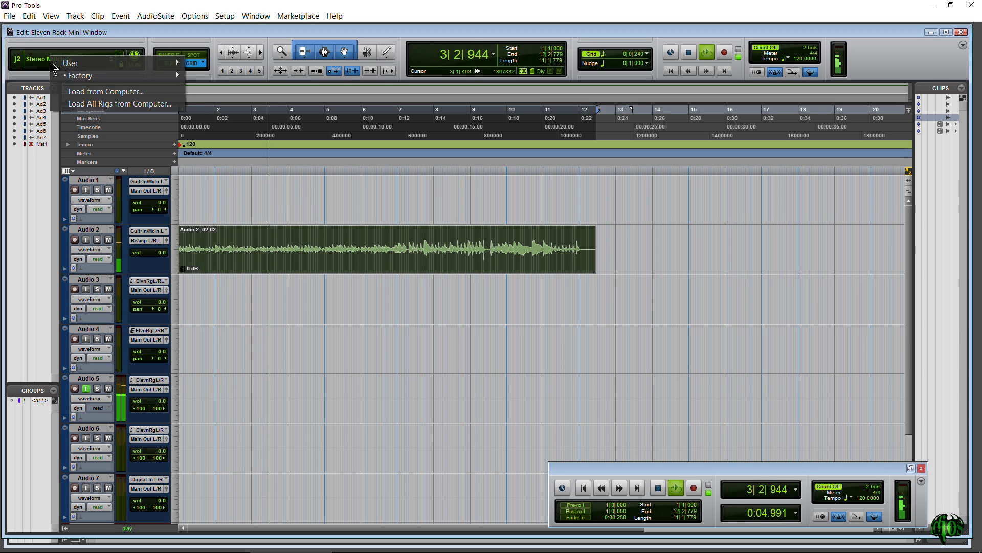
mouse_move(87, 77)
mouse_move(205, 272)
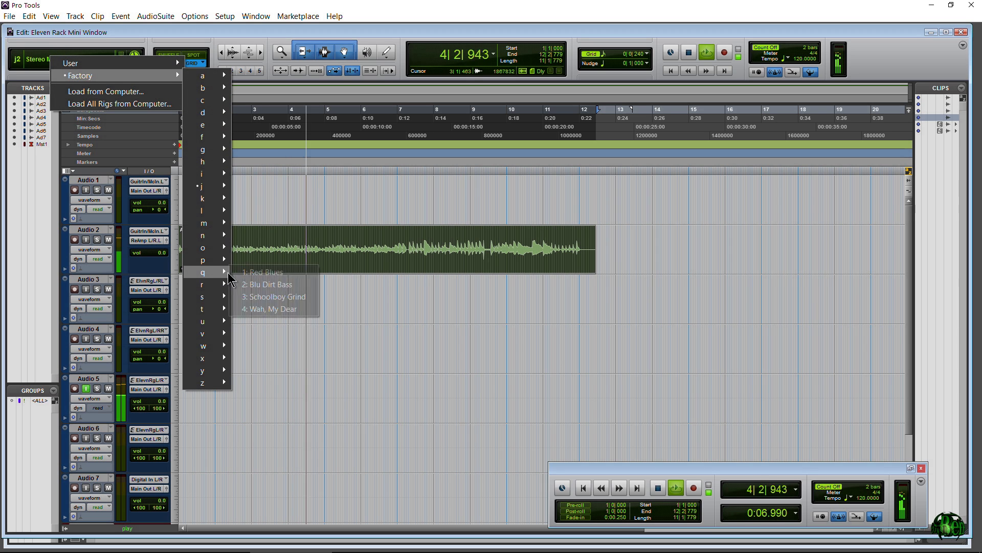
left_click(251, 284)
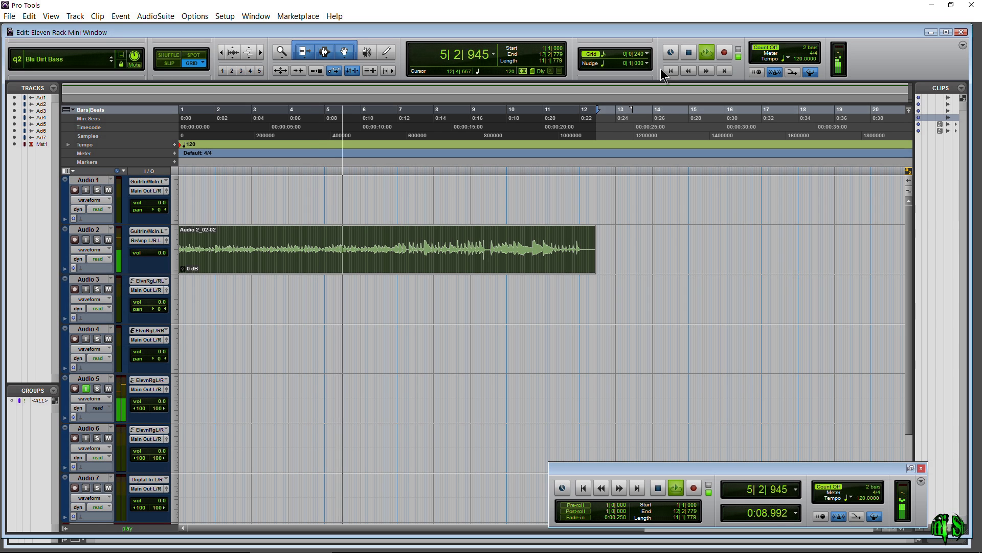
left_click(688, 53)
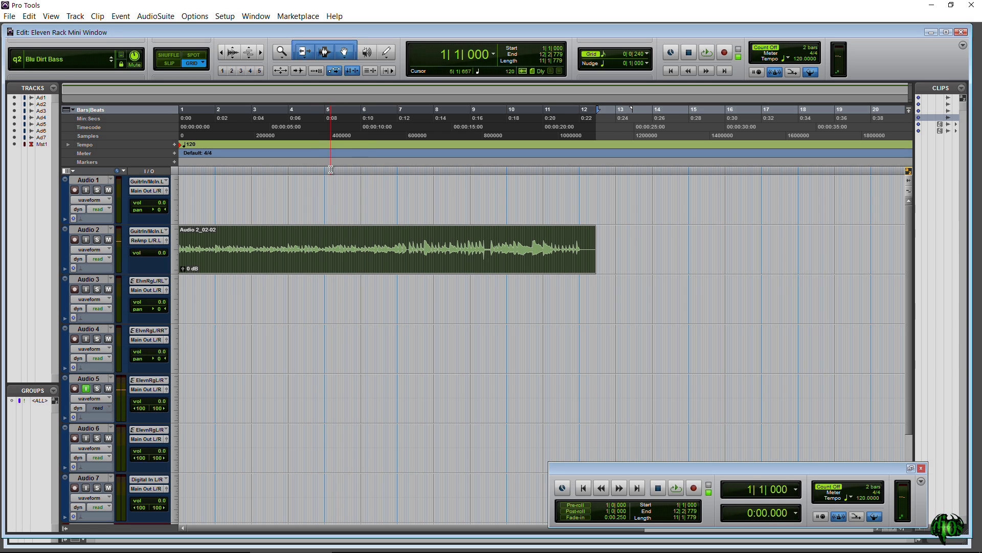
left_click(16, 61)
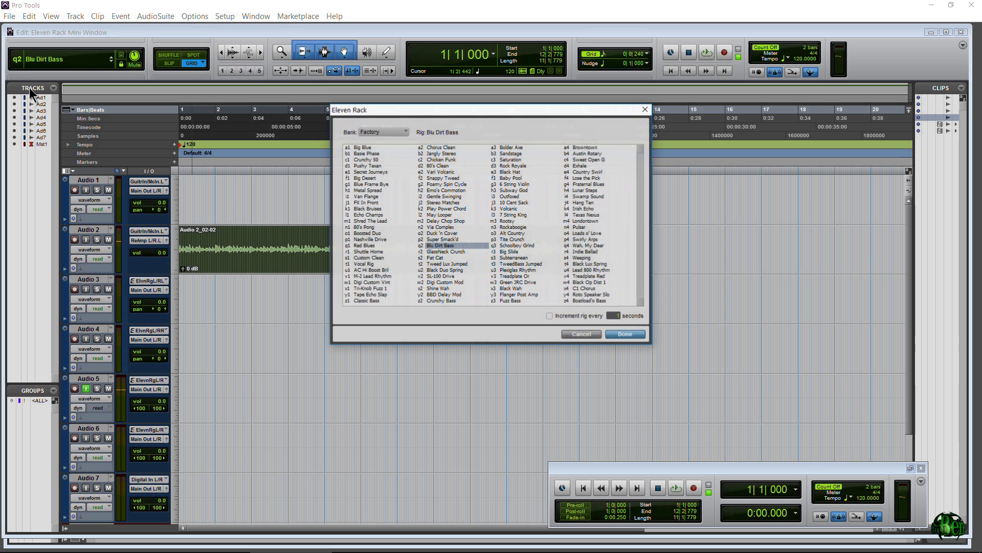
- During playback, auto-step factory rigs every 1 second, ending on c1 Crunchy 50, then stop
left_click_drag(532, 110, 495, 109)
left_click(580, 335)
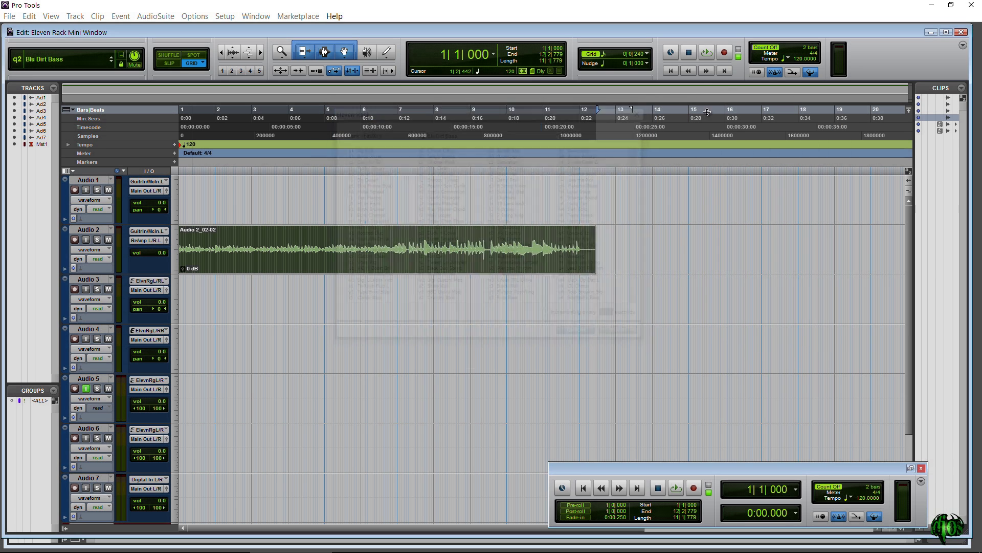
left_click(706, 54)
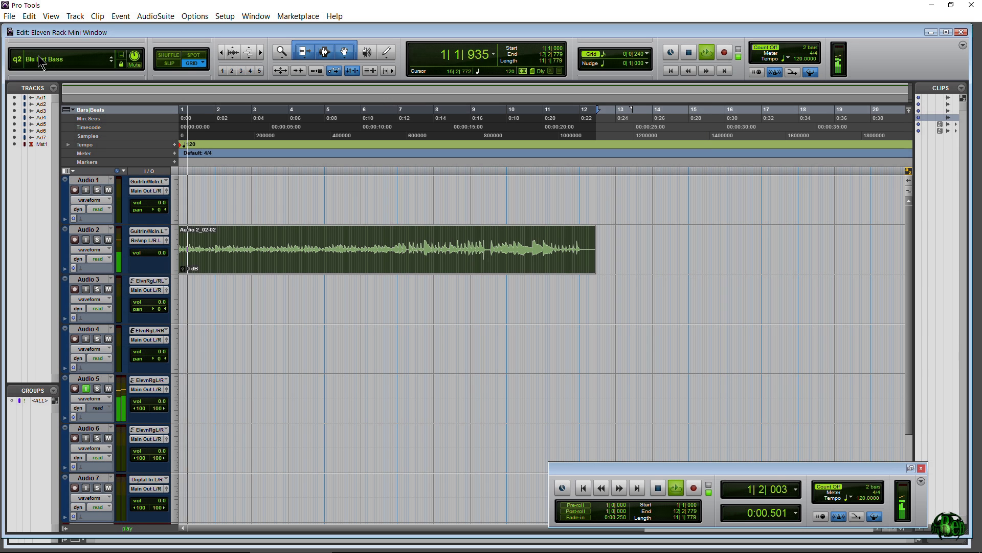
left_click(23, 60)
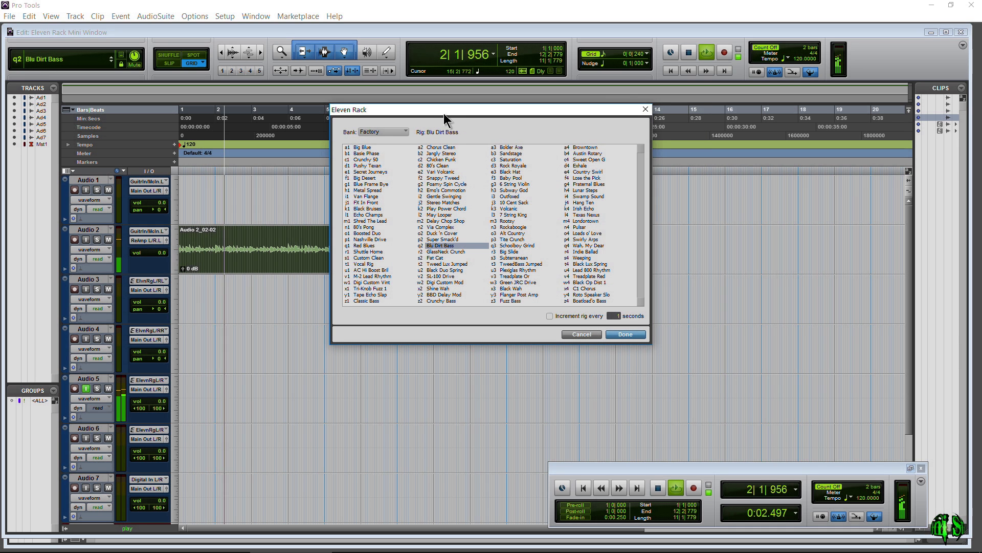
left_click_drag(443, 114, 449, 114)
left_click(555, 316)
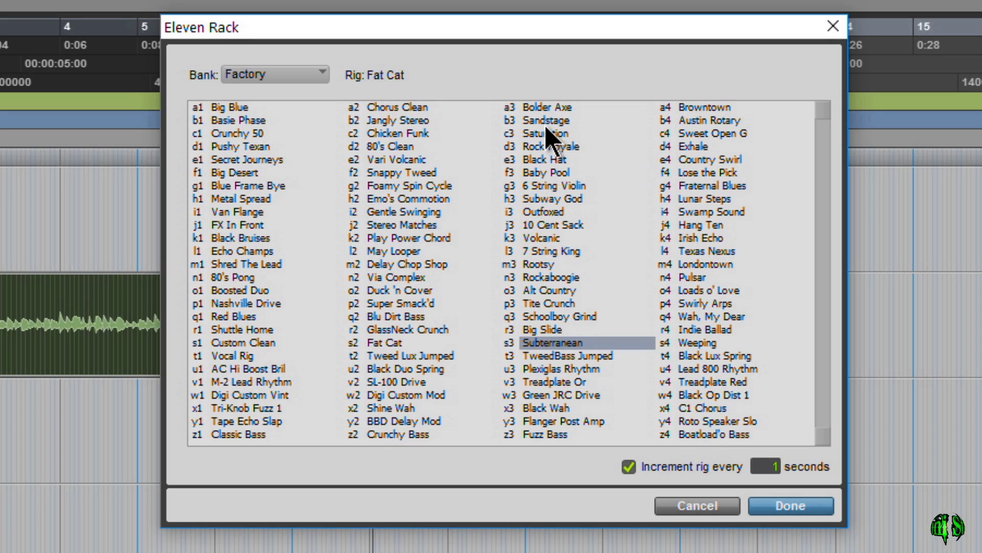
left_click(545, 123)
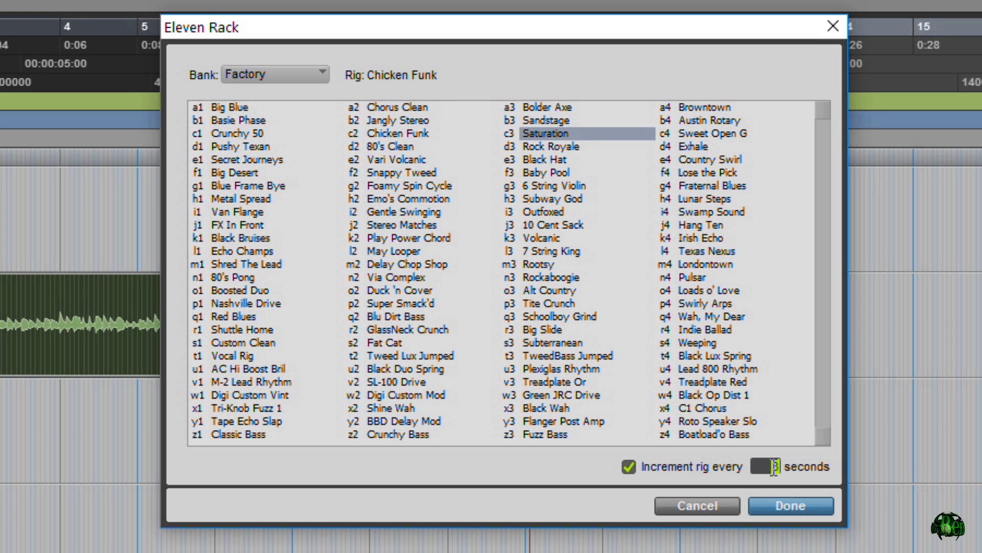
left_click(538, 121)
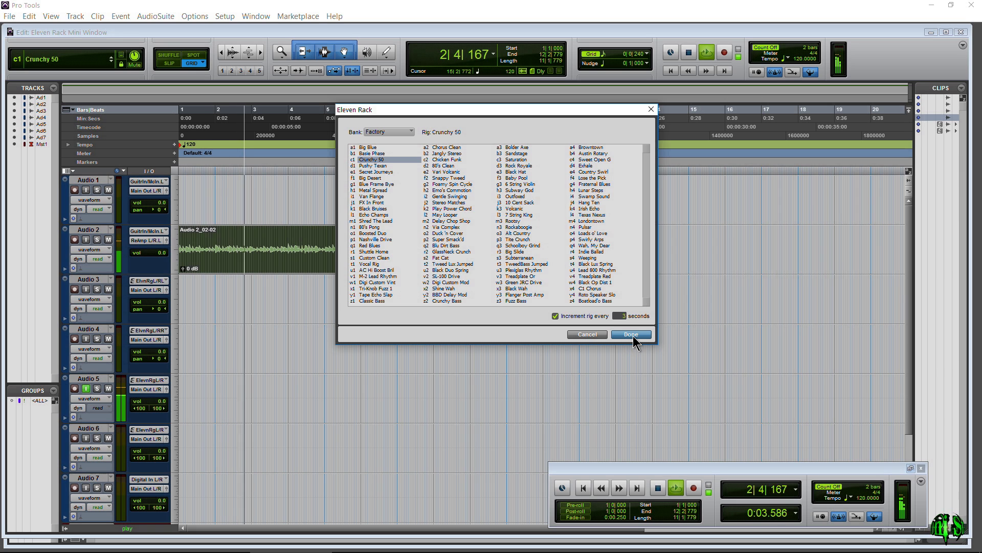
left_click(633, 336)
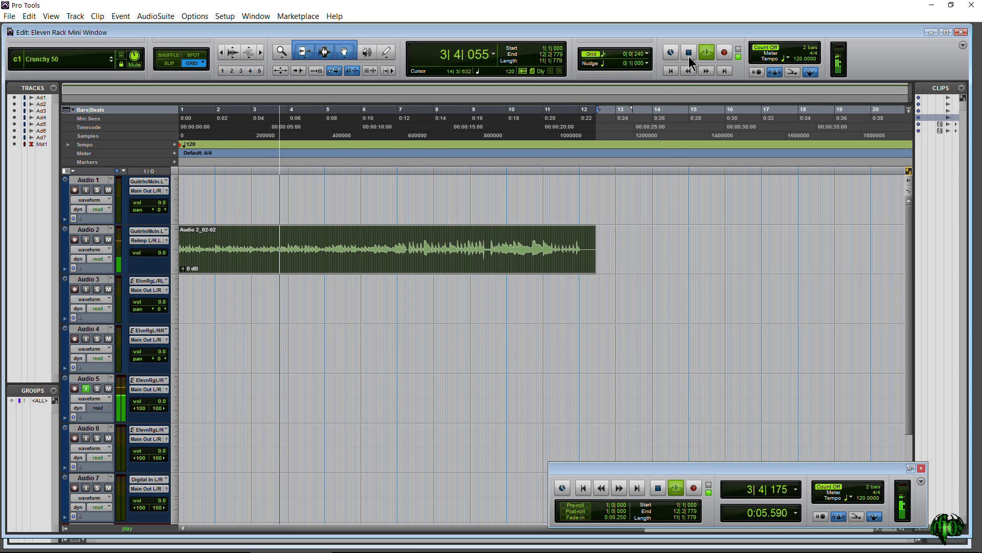
key("space")
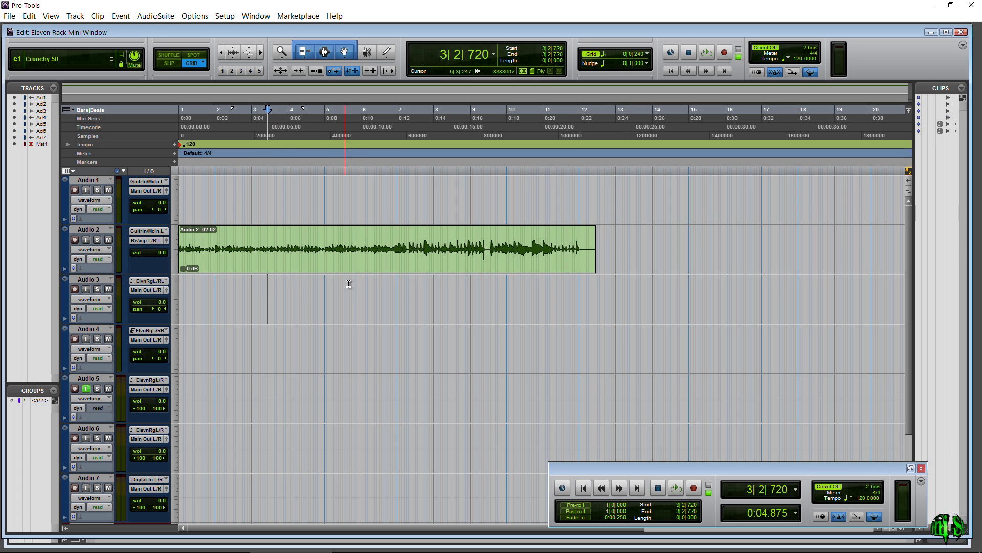
- Select the whole Audio 2 clip as the play range and confirm Loop playback is on
left_click(313, 269)
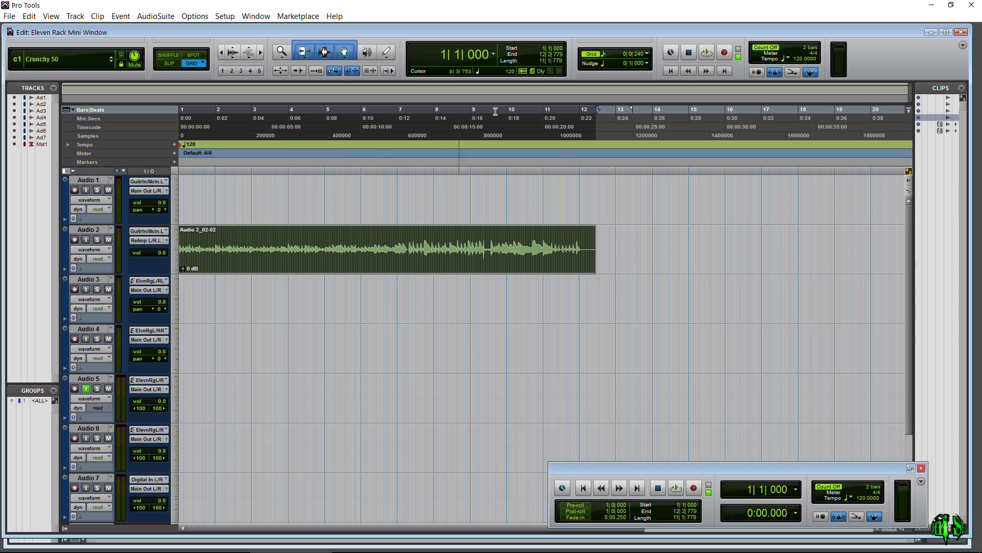
right_click(711, 50)
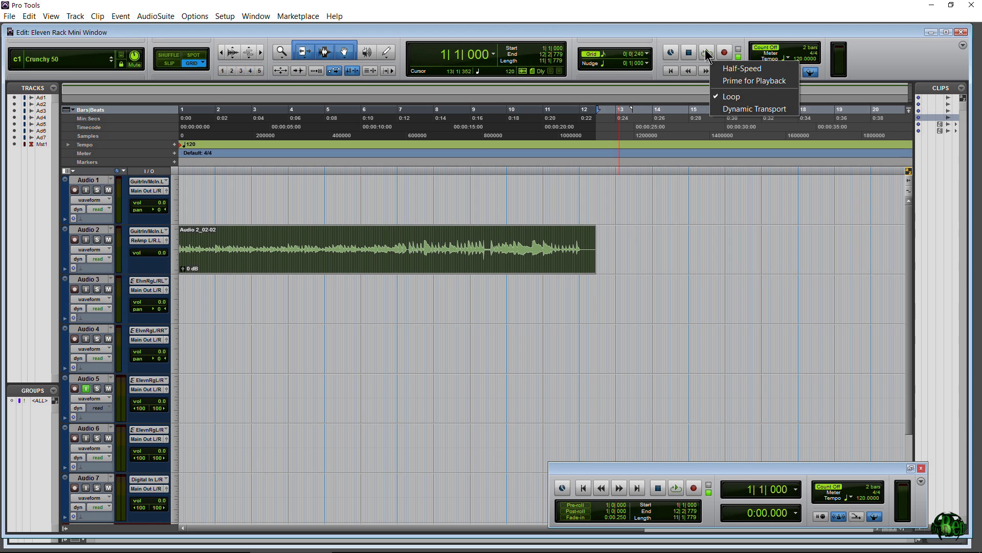
left_click(707, 38)
right_click(711, 53)
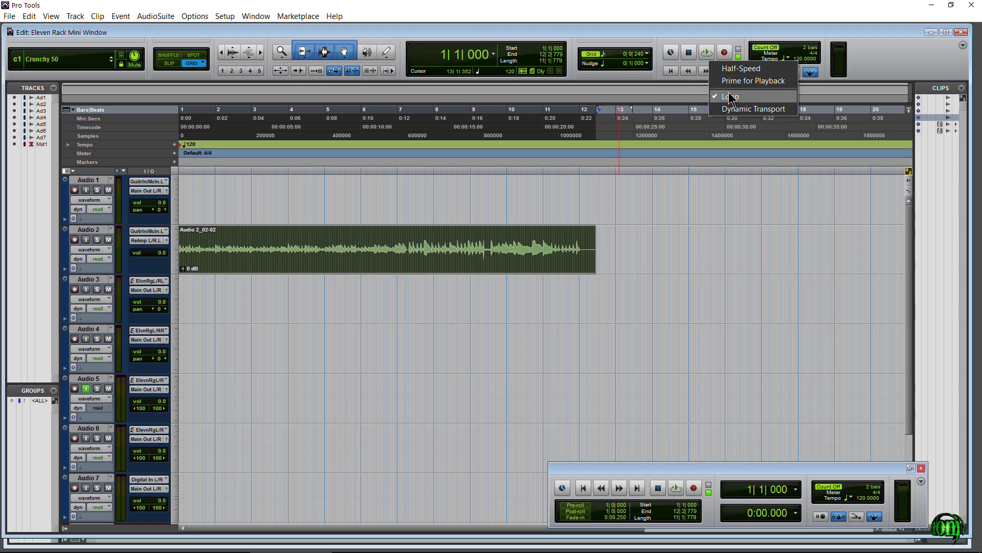
left_click(713, 40)
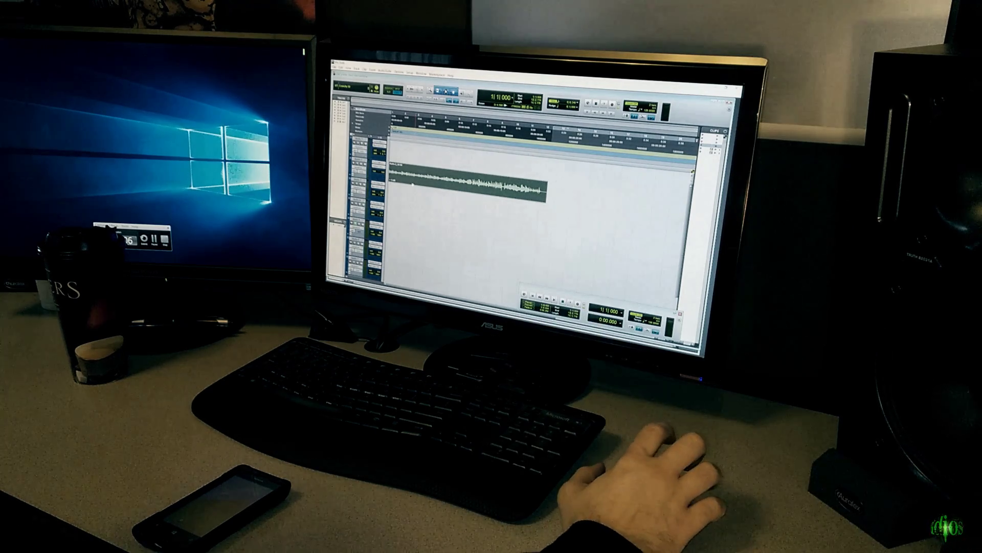
- Check the Eleven Rack rig list, keeping c1 Crunchy 50 unchanged
left_click(358, 87)
mouse_move(356, 94)
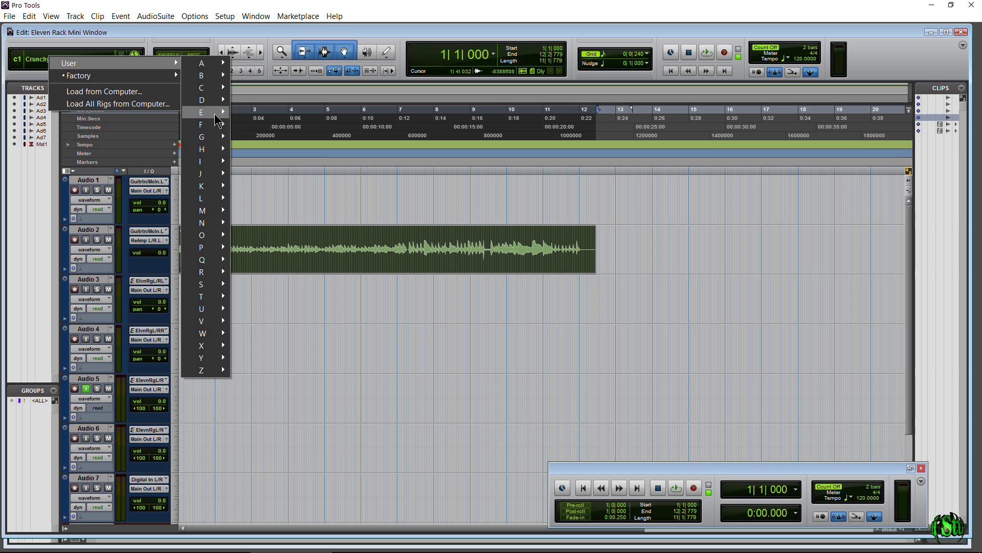
left_click(565, 62)
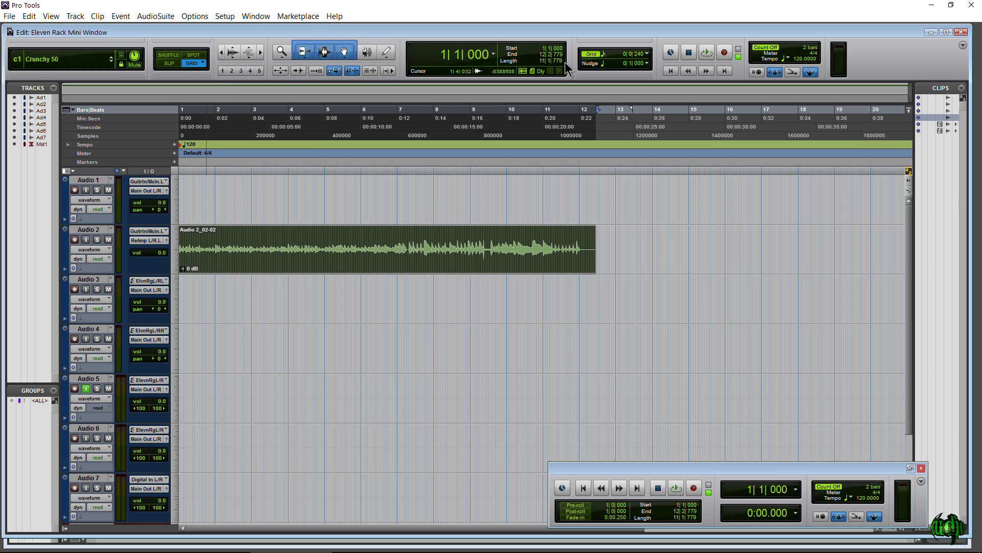
- Start looped playback and load the user rig E1 HATE M2=C30=67N
left_click(708, 55)
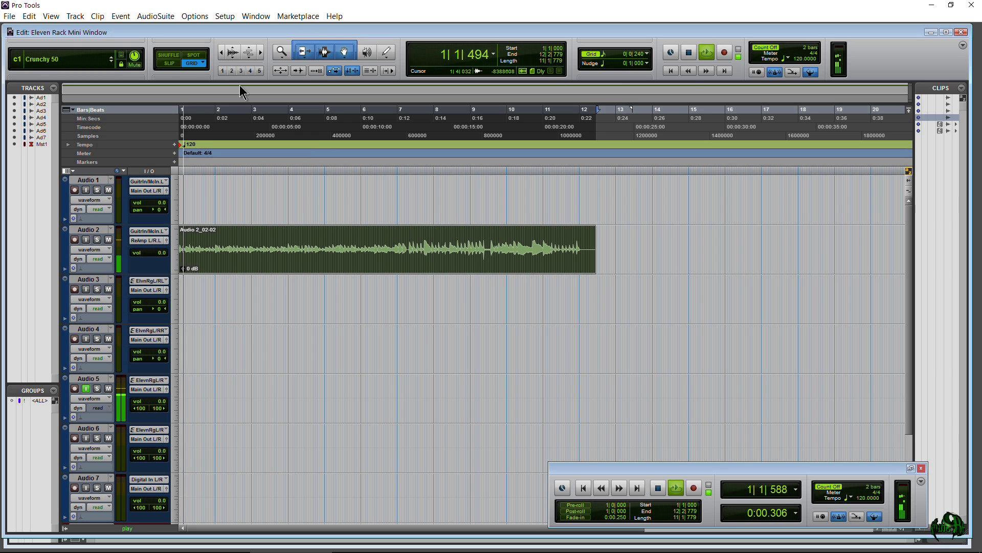
left_click(64, 59)
mouse_move(64, 75)
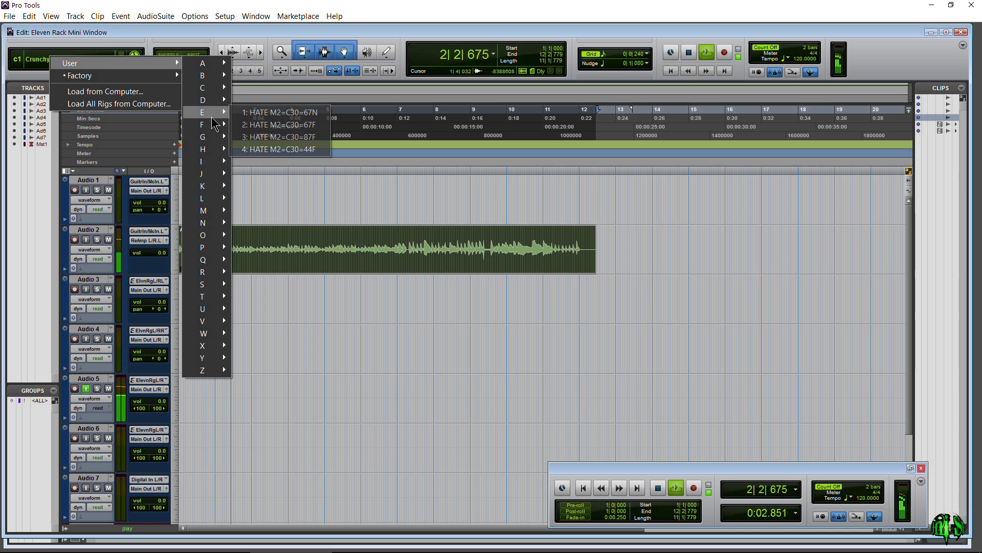
left_click(252, 120)
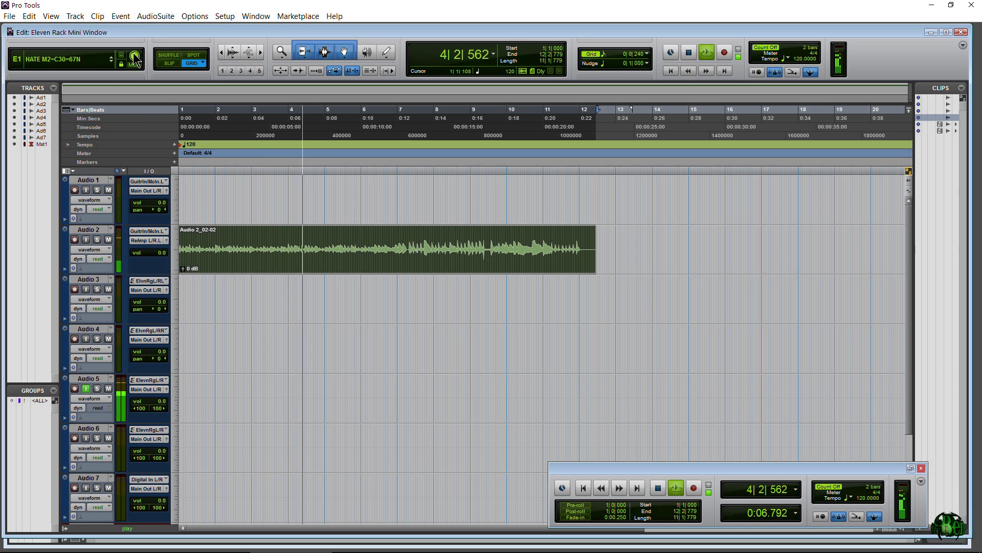
- Auto-step user rigs every 2 seconds, then stop on E4 HATE M2=C30=44F
left_click(17, 59)
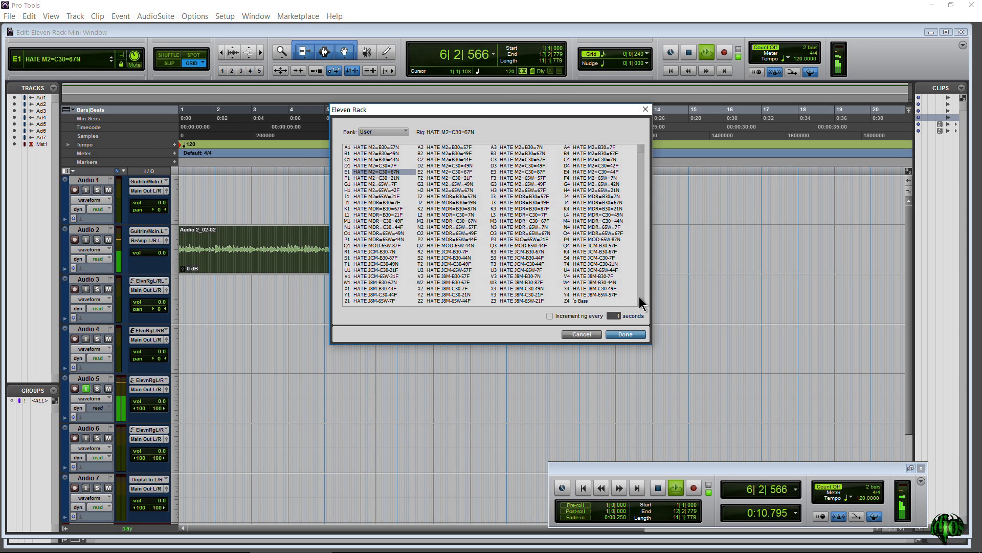
left_click(619, 316)
type("2")
left_click(552, 318)
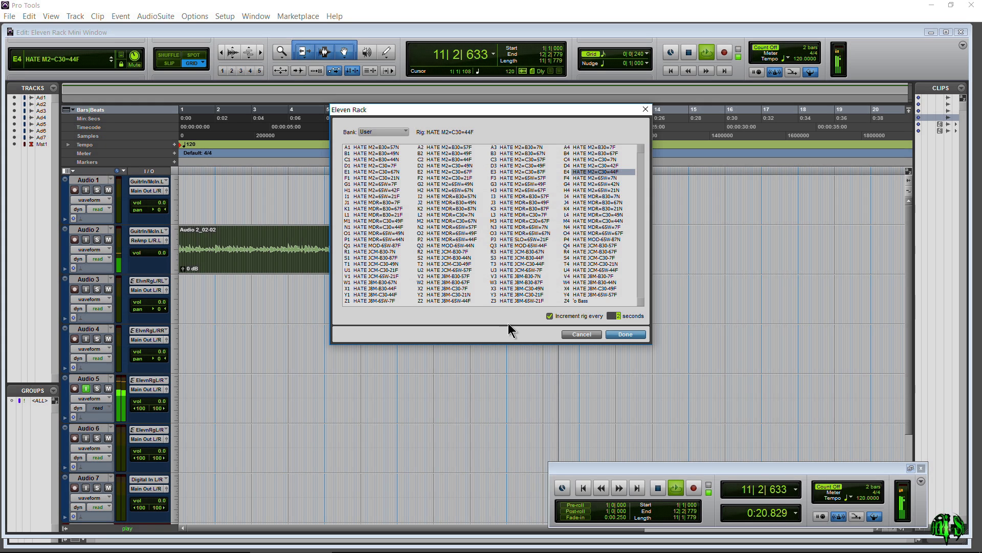
left_click(626, 337)
left_click(111, 61)
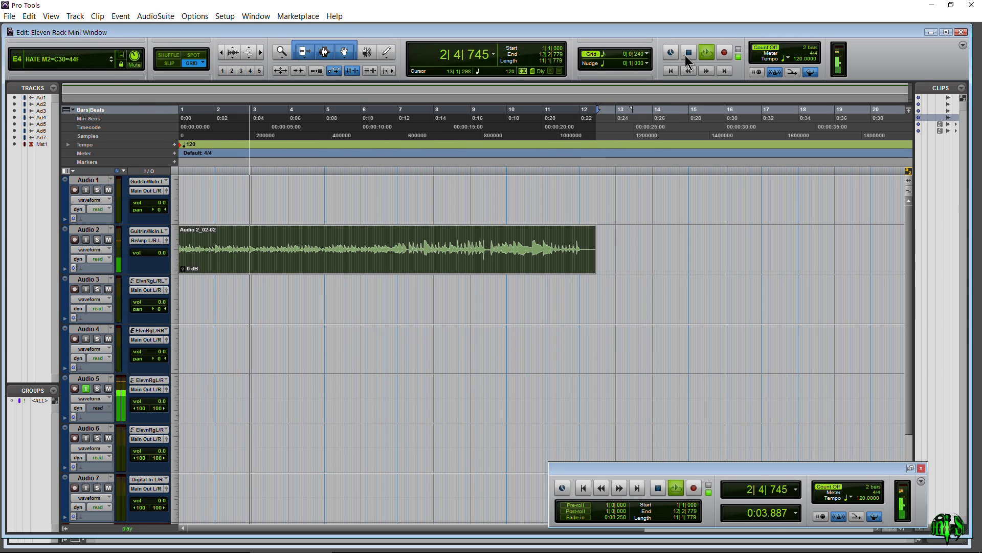
left_click(689, 53)
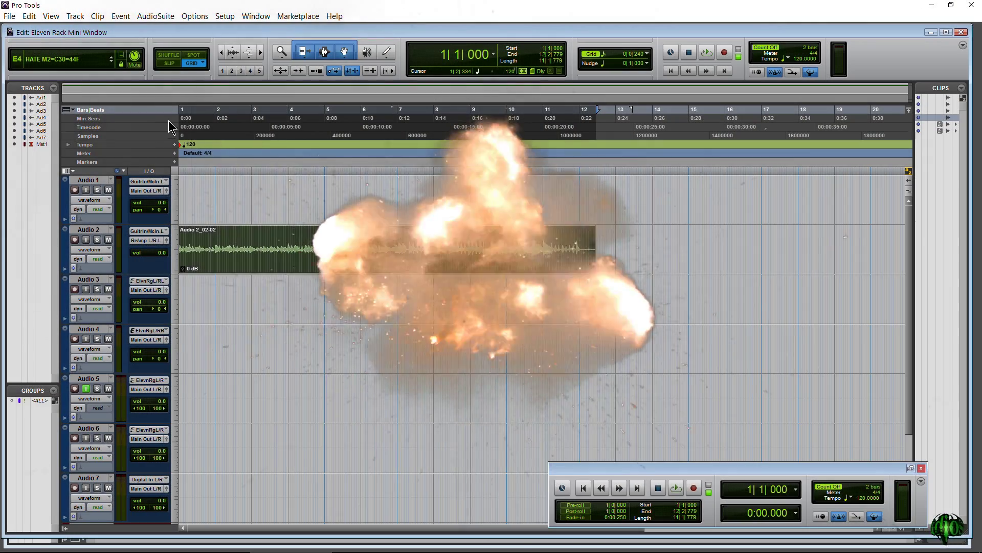